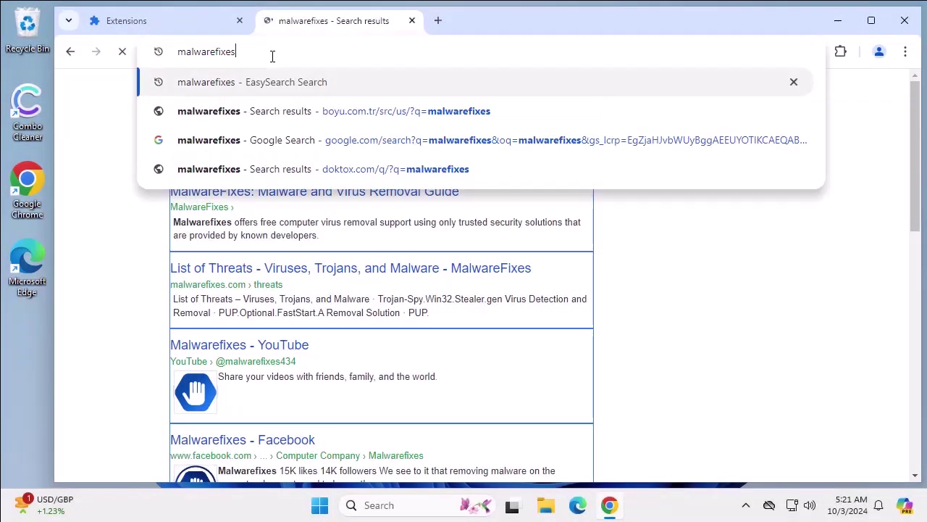
Submit the malwarefixes search and inspect the doktox.com address it lands on, rerunning it there
{"action": "key", "text": "Return"}
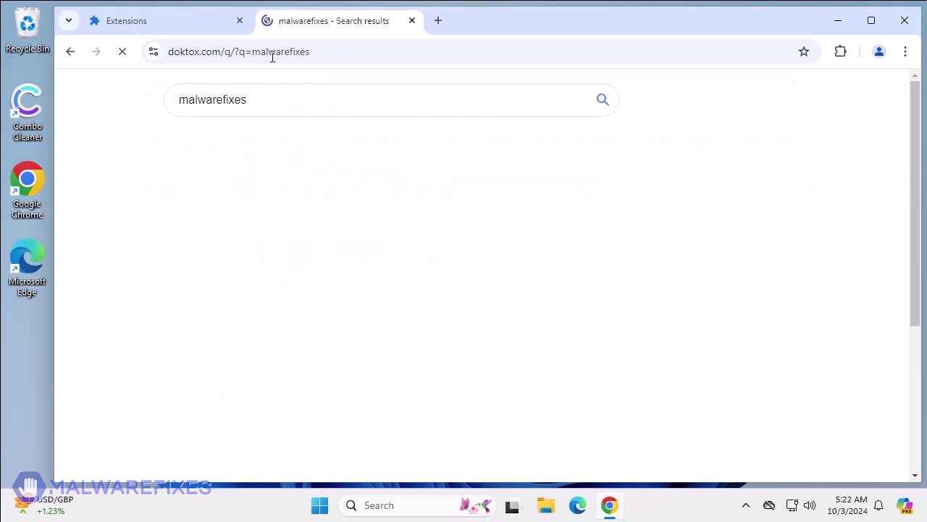
{"action": "left_click", "coordinate": [272, 57]}
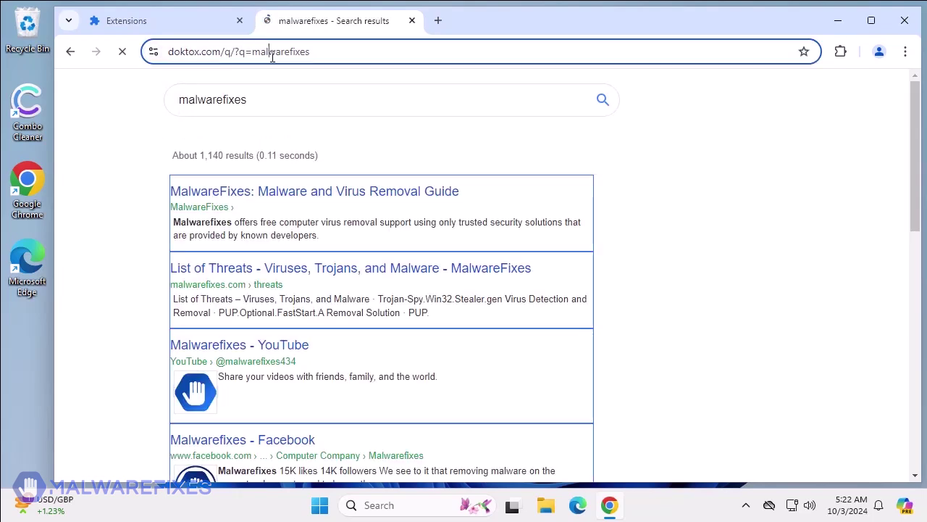
{"action": "left_click", "coordinate": [353, 49]}
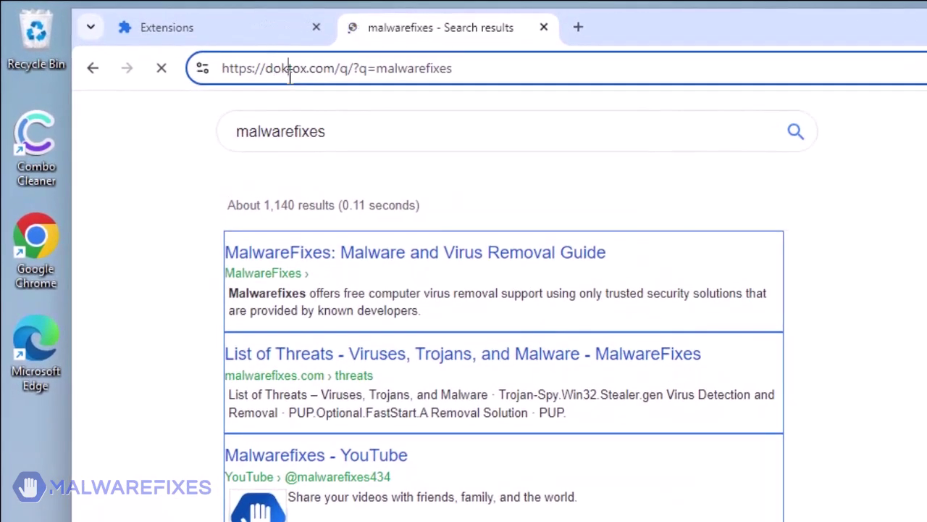
{"action": "left_click", "coordinate": [326, 138]}
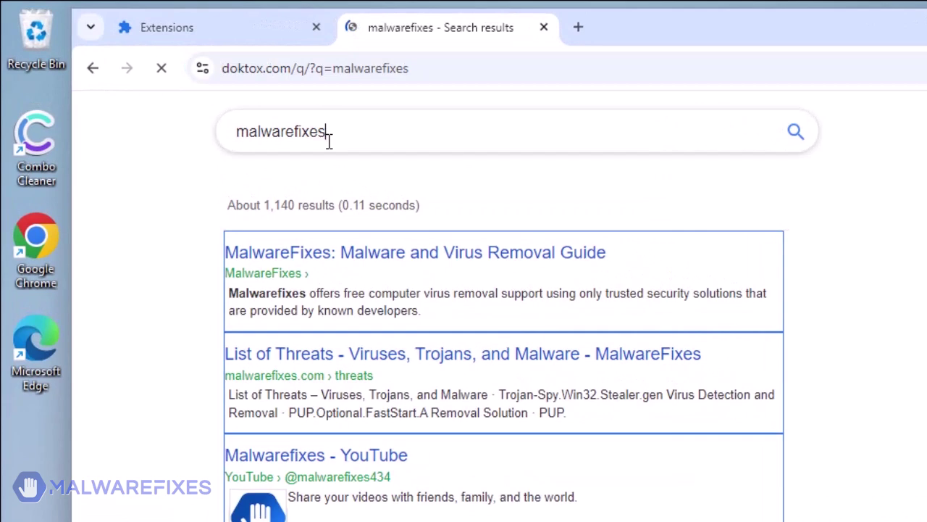
{"action": "left_click", "coordinate": [795, 132]}
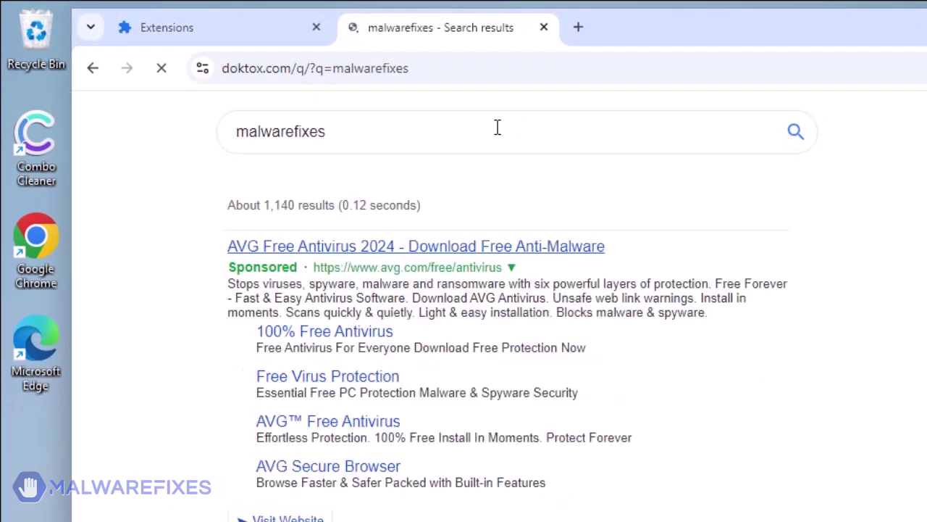
Go to google.com and search 'malwarefixes' again to show the redirect
{"action": "left_click_drag", "start_coordinate": [484, 128], "coordinate": [150, 131]}
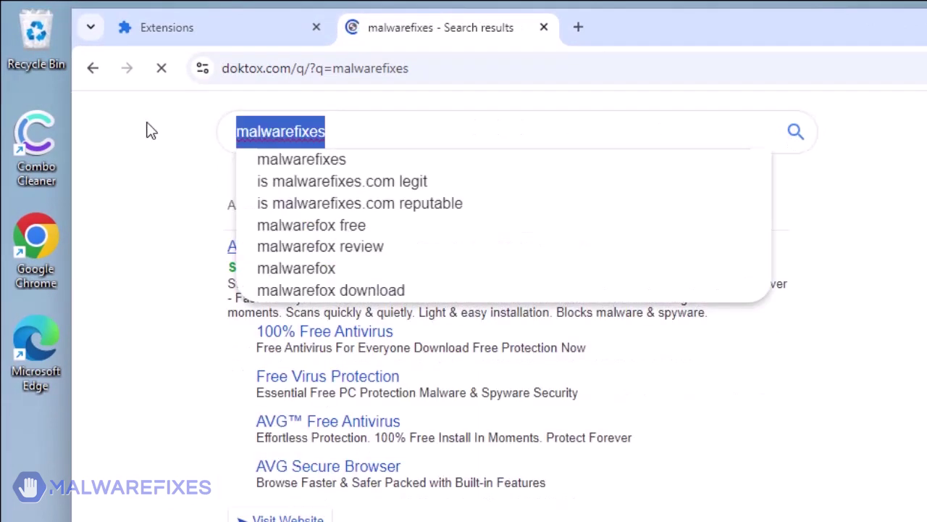
{"action": "left_click", "coordinate": [401, 69]}
{"action": "type", "text": "google.co"}
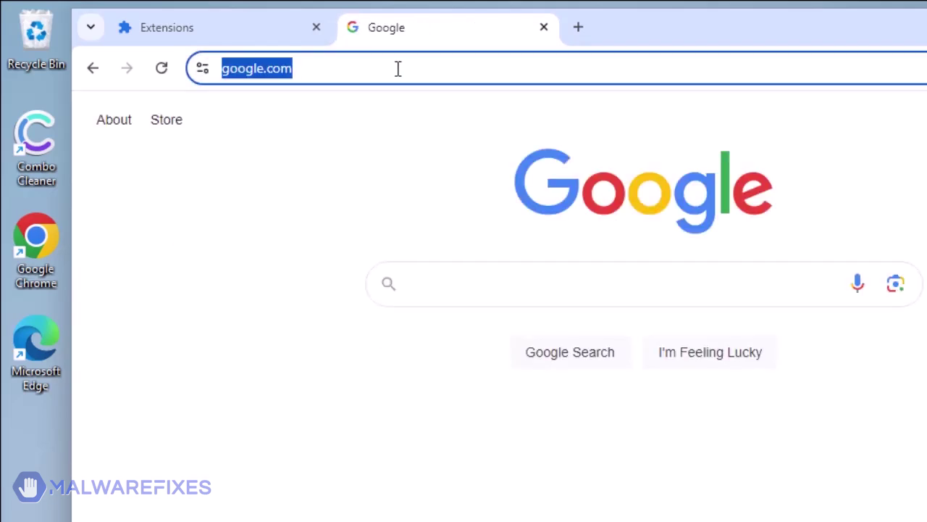
{"action": "type", "text": "malwarefixes"}
{"action": "key", "text": "Return"}
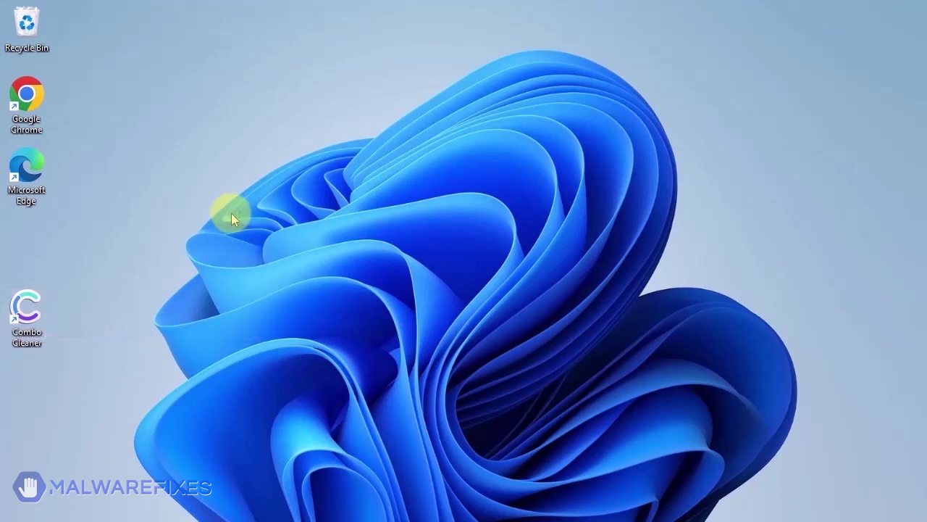
Launch Combo Cleaner, run a Quick Scan, and request removal of all 7 detected threats
{"action": "double_click", "coordinate": [29, 310]}
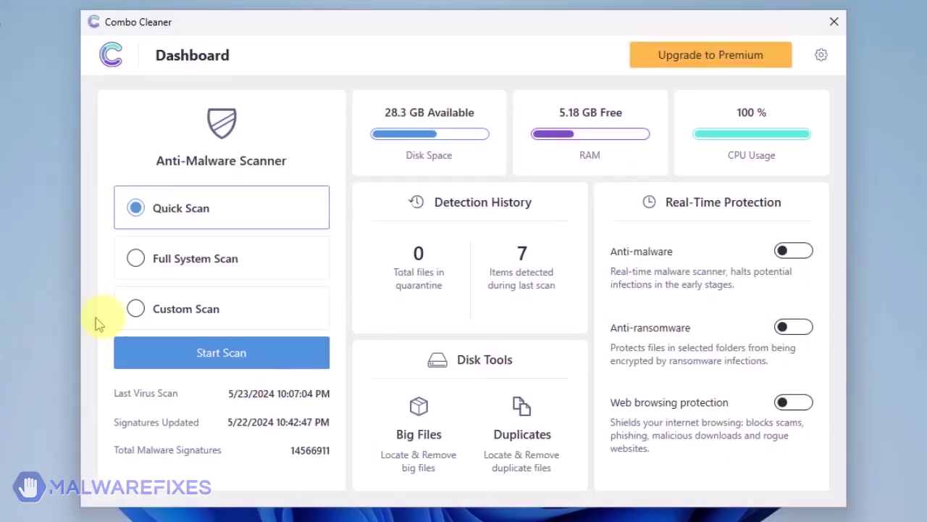
{"action": "left_click", "coordinate": [221, 366]}
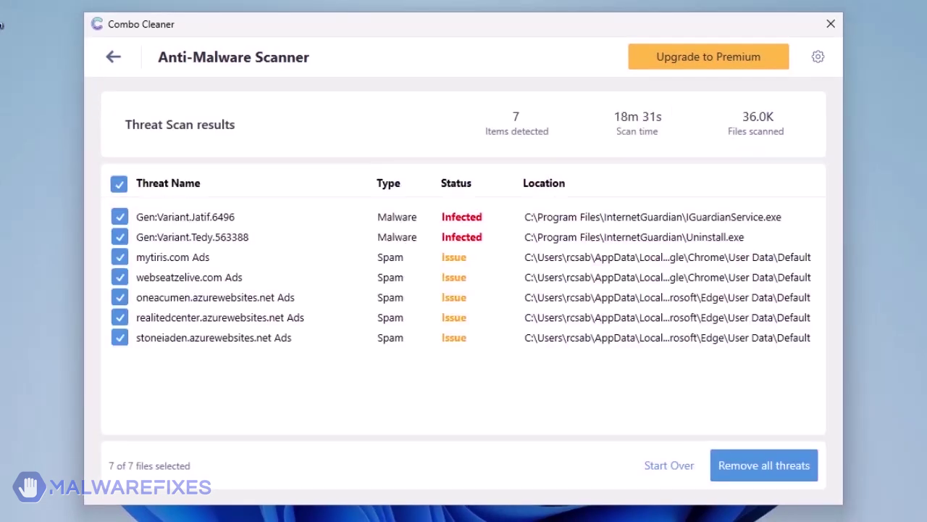
{"action": "left_click", "coordinate": [770, 469]}
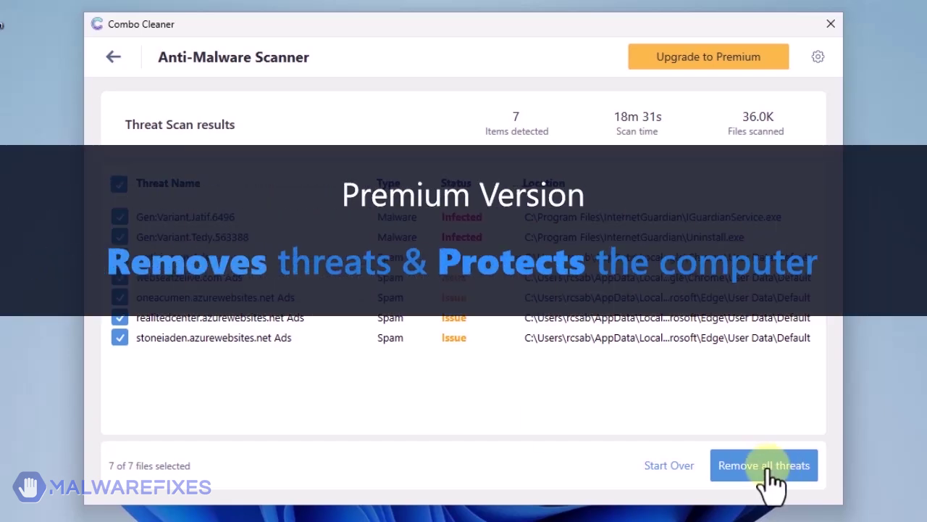
{"action": "left_click", "coordinate": [770, 471]}
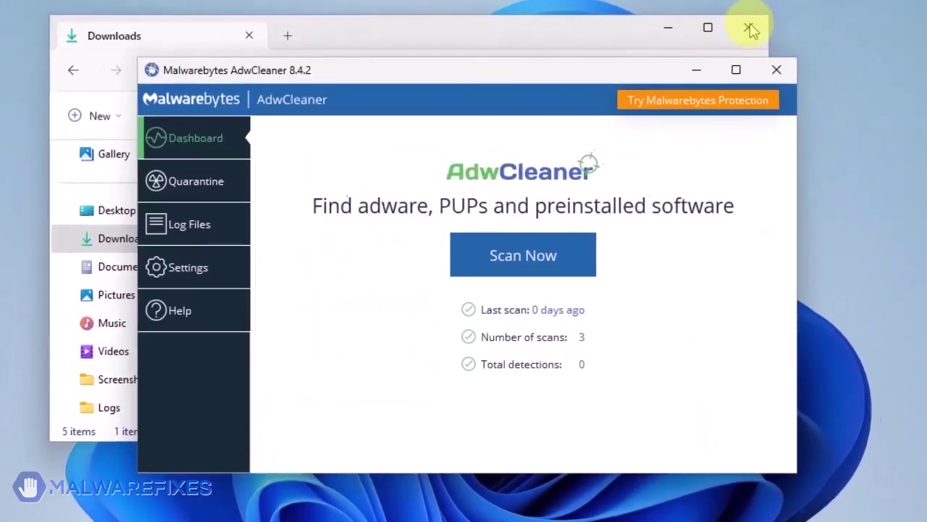
Switch on Reset Chrome policies and Reset IE policies in AdwCleaner's settings, then return to Dashboard
{"action": "left_click", "coordinate": [750, 28]}
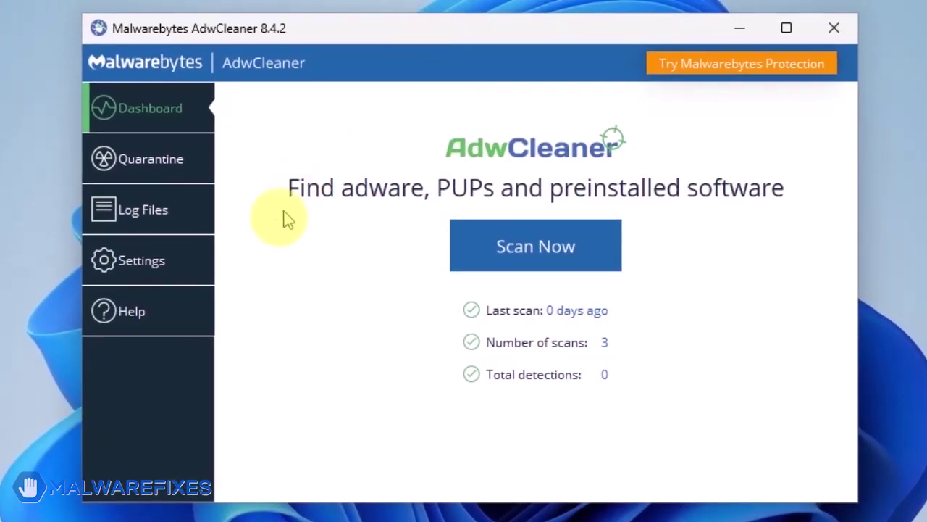
{"action": "left_click", "coordinate": [129, 265]}
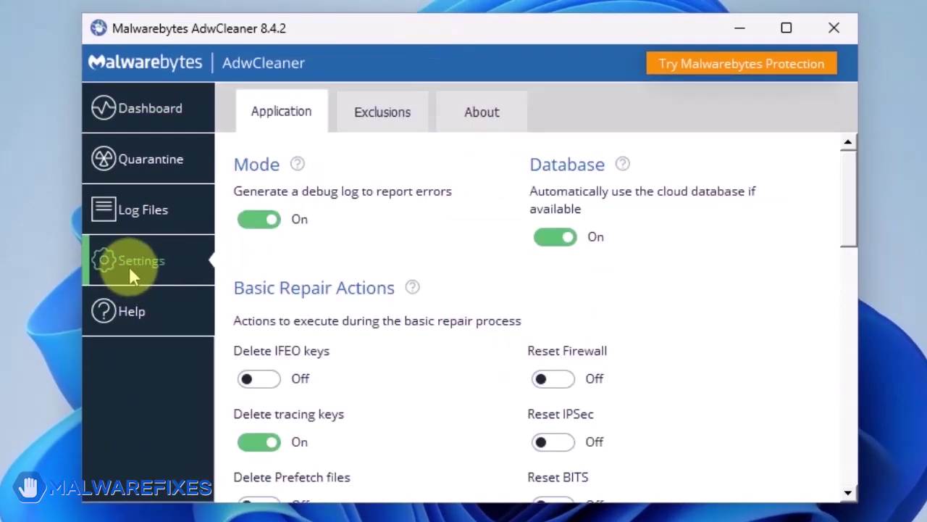
{"action": "scroll", "coordinate": [454, 275], "scroll_direction": "down", "scroll_amount": 3}
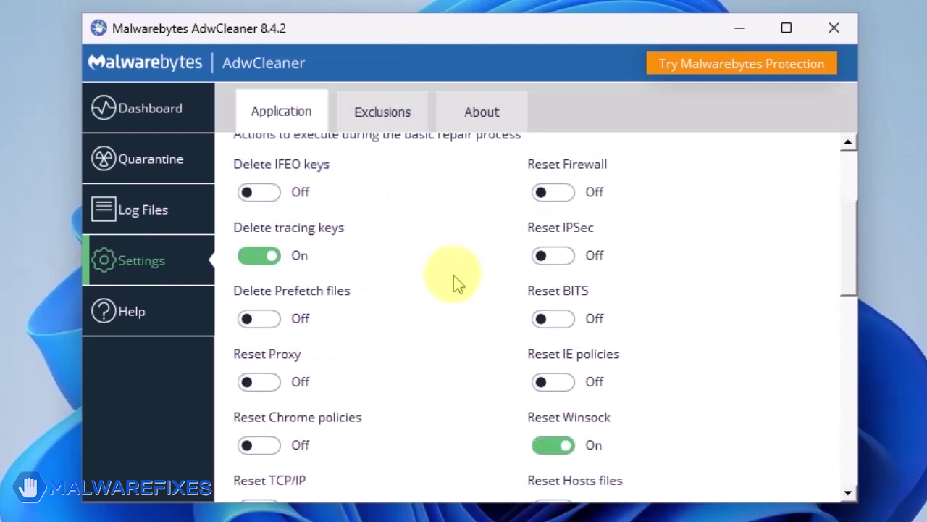
{"action": "scroll", "coordinate": [454, 273], "scroll_direction": "down", "scroll_amount": 1}
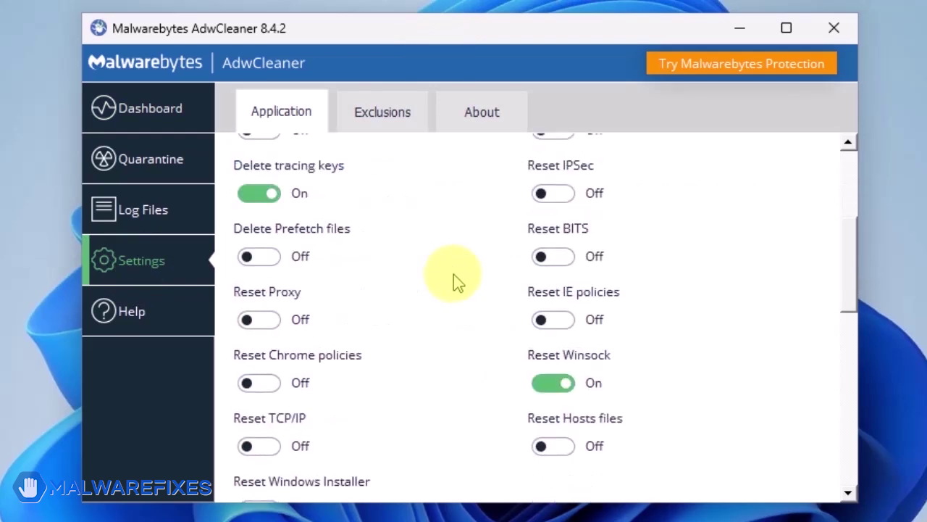
{"action": "left_click", "coordinate": [262, 389]}
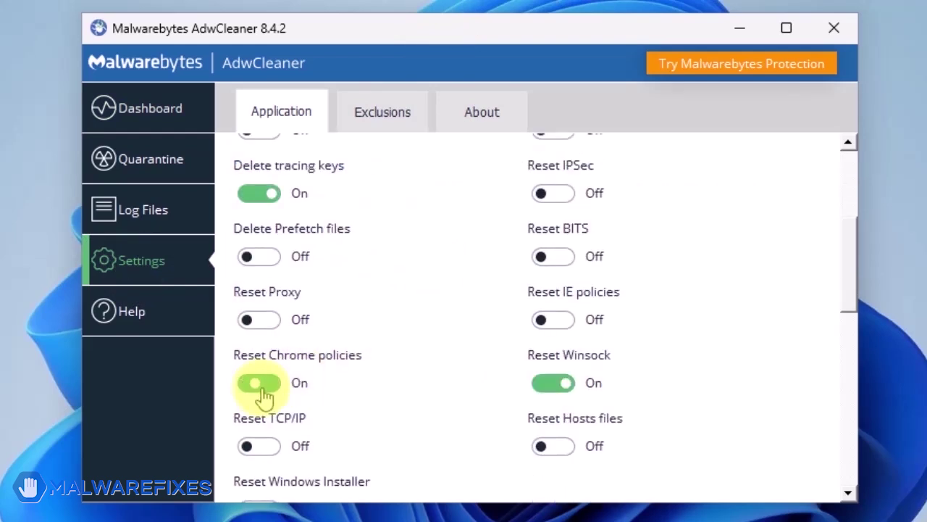
{"action": "left_click", "coordinate": [568, 326]}
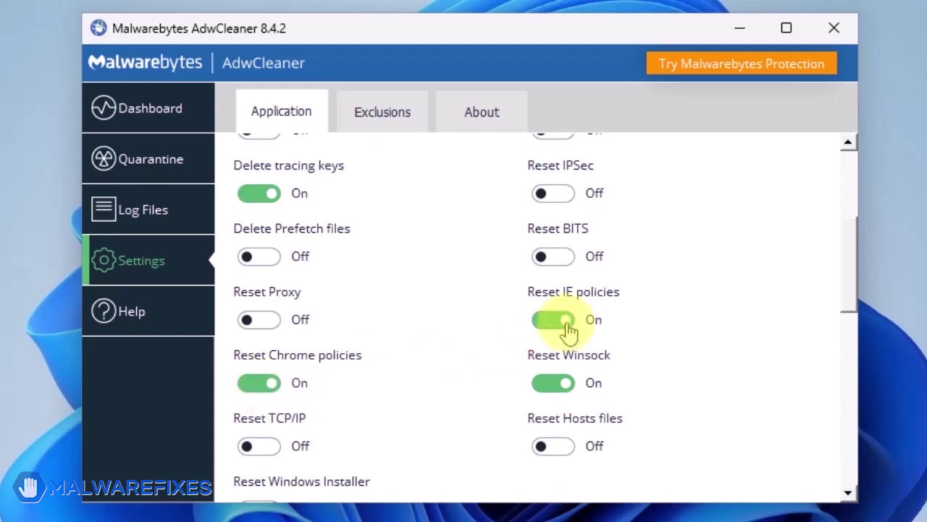
{"action": "left_click", "coordinate": [142, 110]}
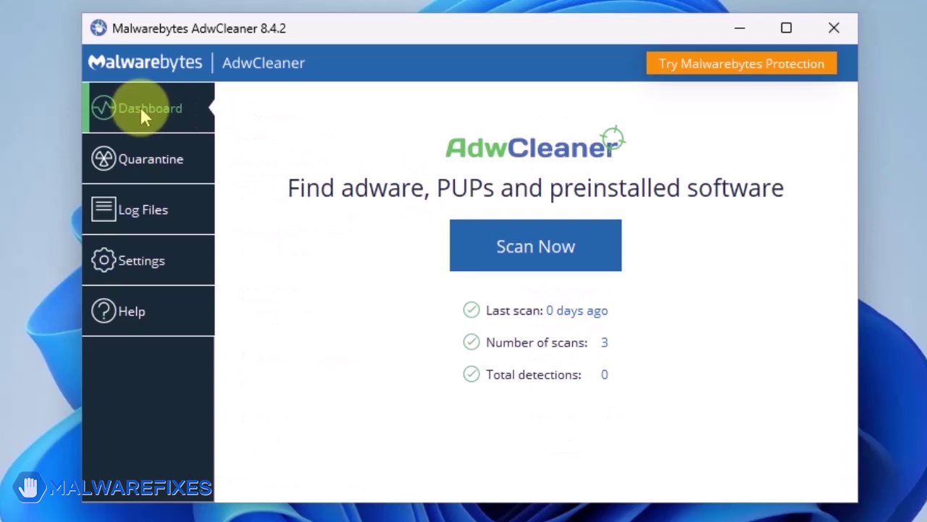
Scan with AdwCleaner, then run Basic Repair and confirm Continue to start cleaning
{"action": "left_click", "coordinate": [530, 250]}
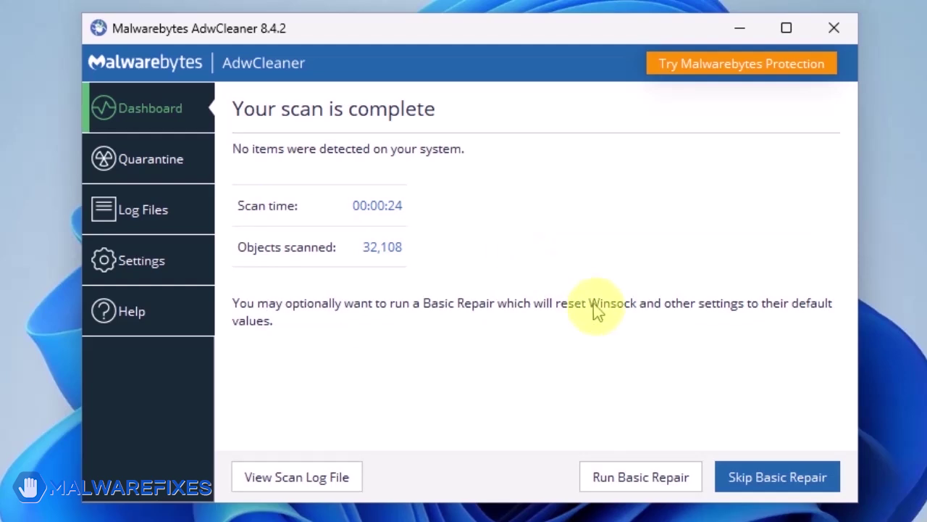
{"action": "left_click", "coordinate": [656, 490]}
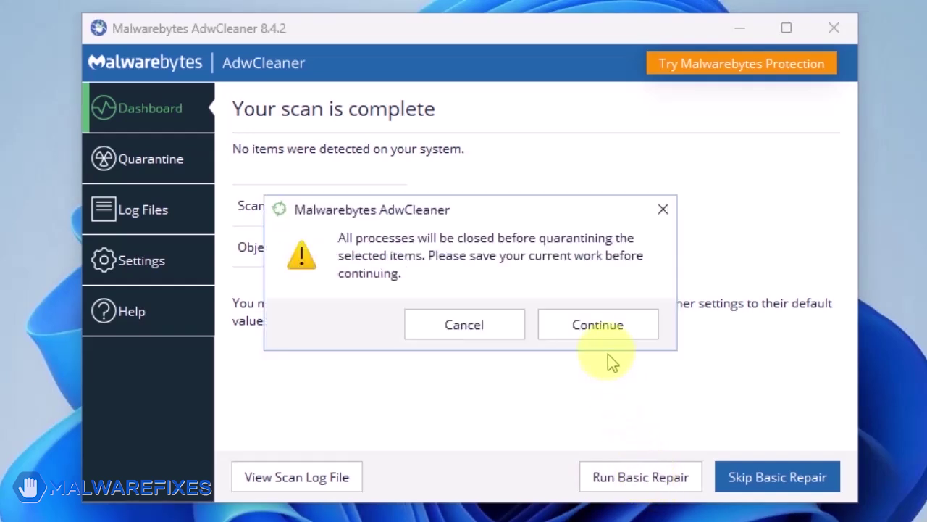
{"action": "left_click", "coordinate": [606, 332]}
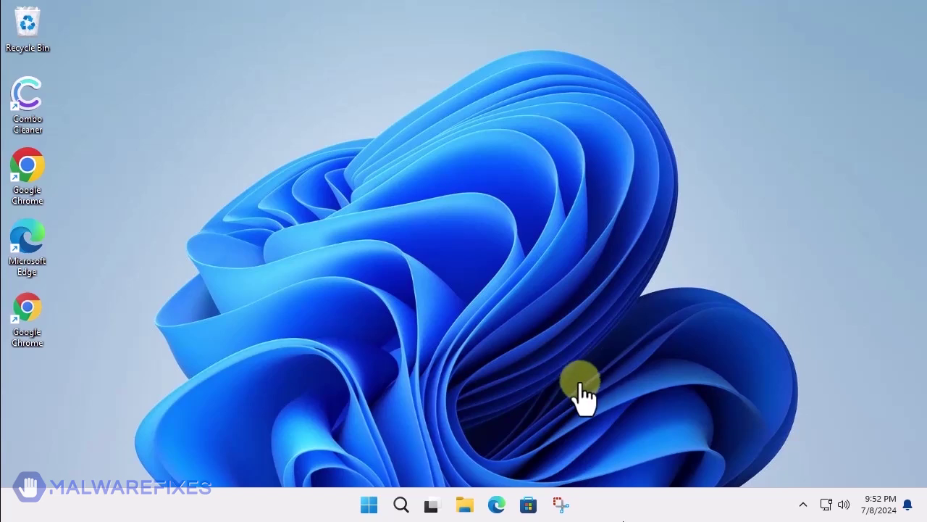
Search Windows for appwiz.cpl and open Programs and Features
{"action": "left_click", "coordinate": [401, 507]}
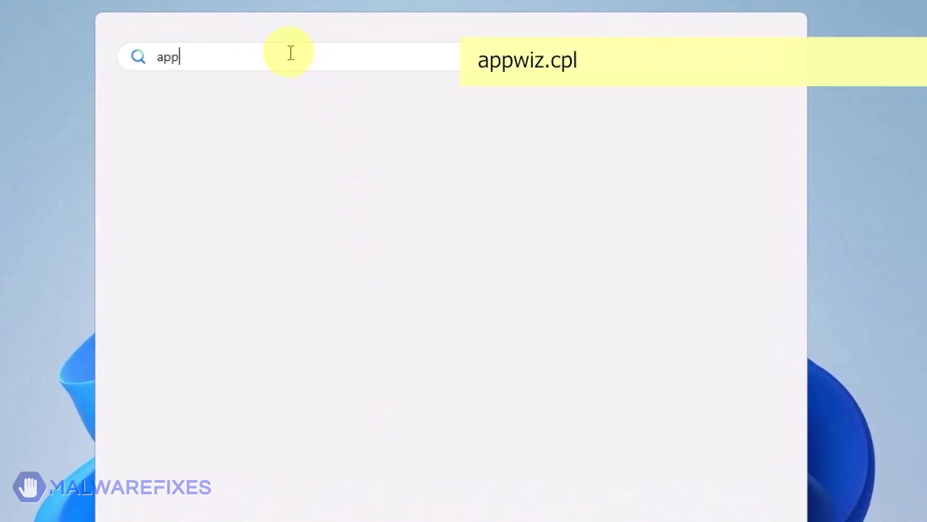
{"action": "type", "text": "wiz"}
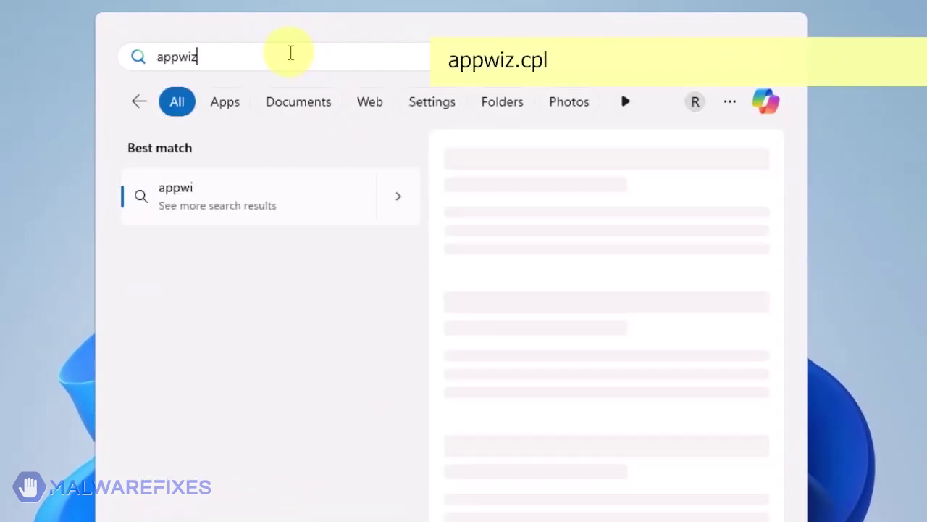
{"action": "type", "text": ".cpl"}
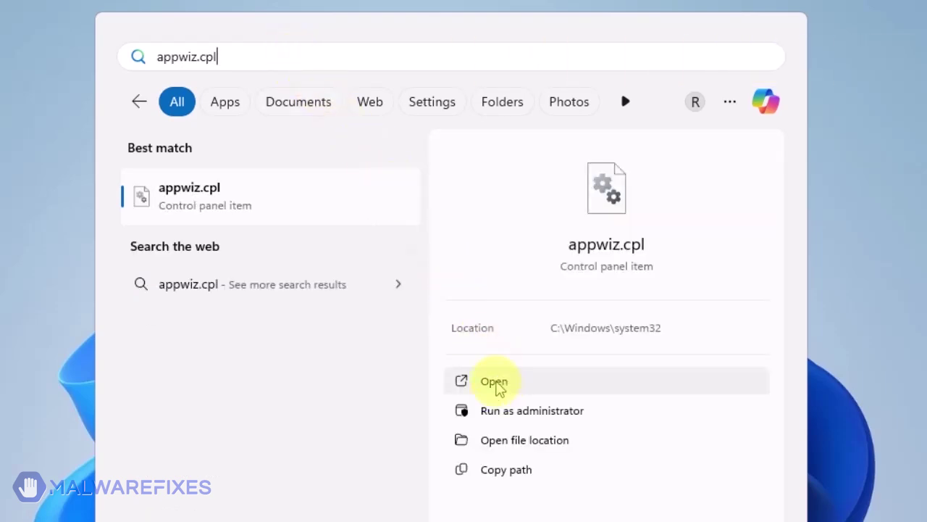
{"action": "left_click", "coordinate": [495, 383]}
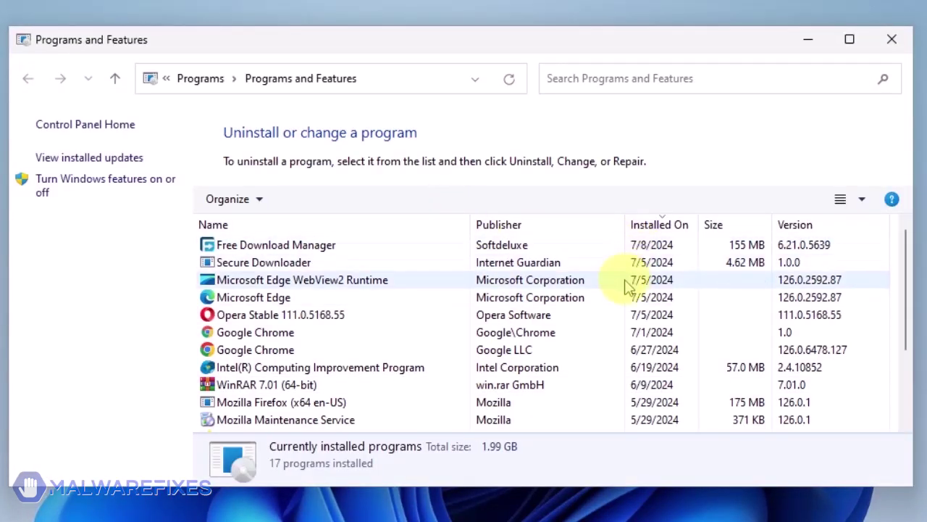
Sort programs by install date, uninstall Secure Downloader, and close the programs list
{"action": "left_click", "coordinate": [665, 225]}
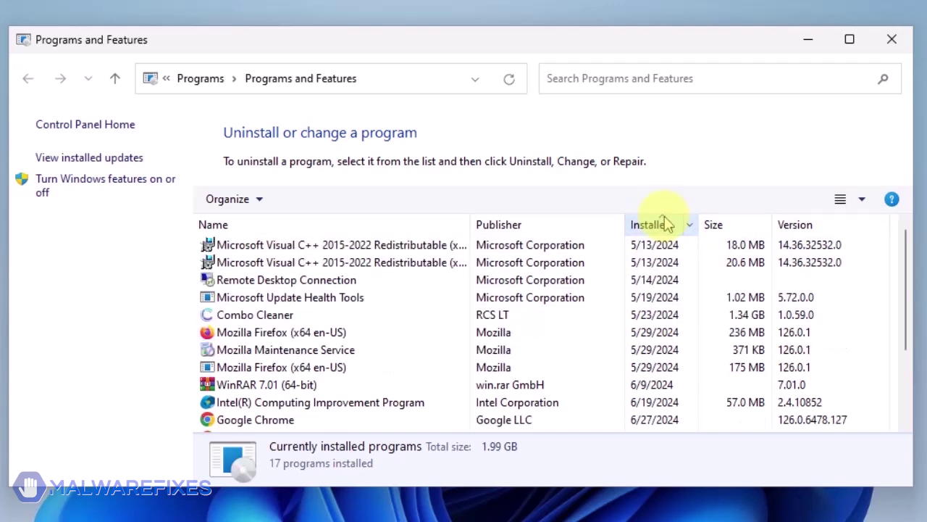
{"action": "left_click", "coordinate": [666, 224]}
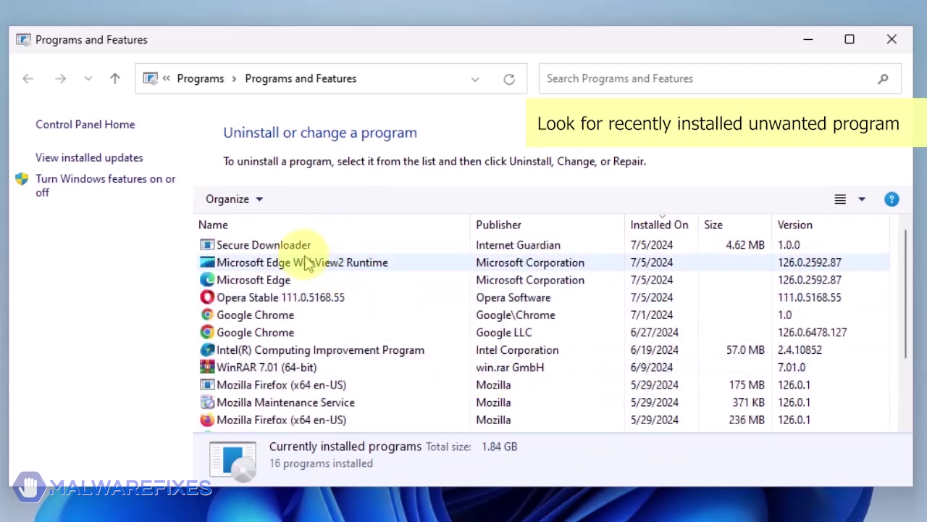
{"action": "left_click", "coordinate": [296, 249]}
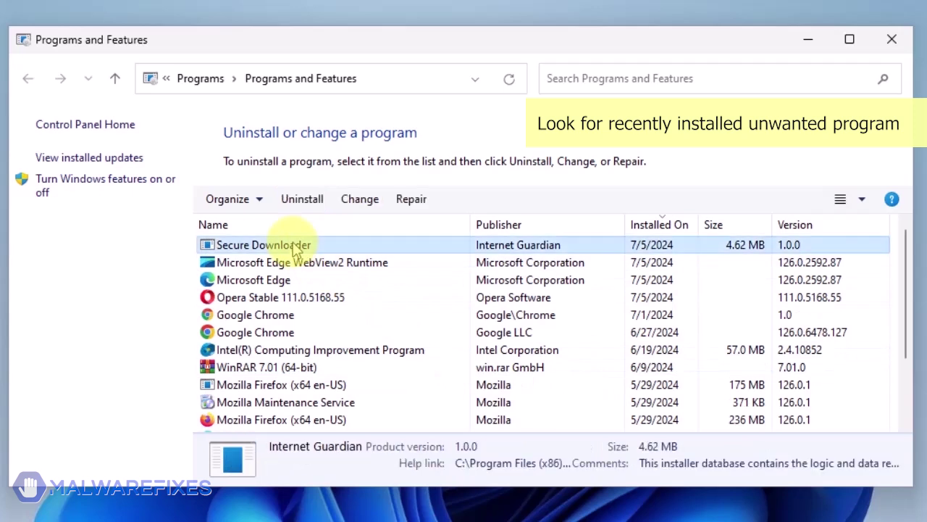
{"action": "left_click", "coordinate": [303, 205]}
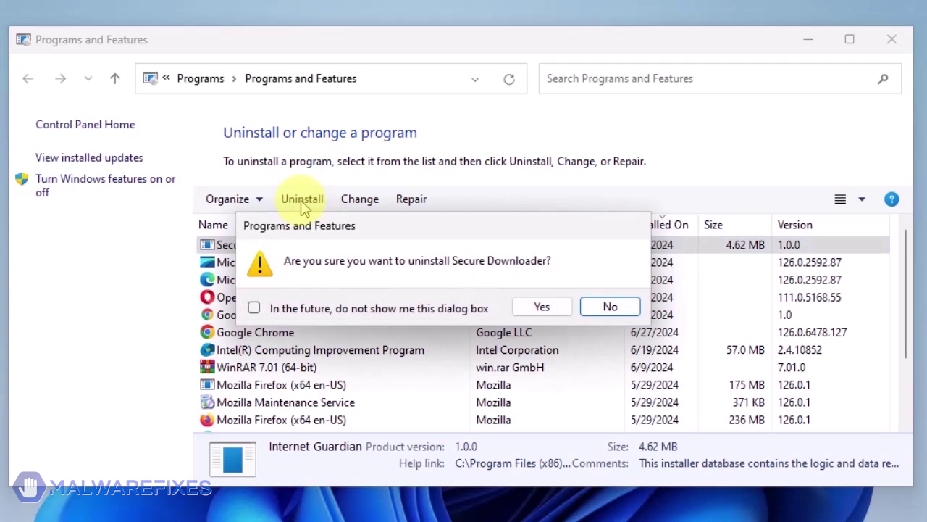
{"action": "left_click", "coordinate": [553, 316]}
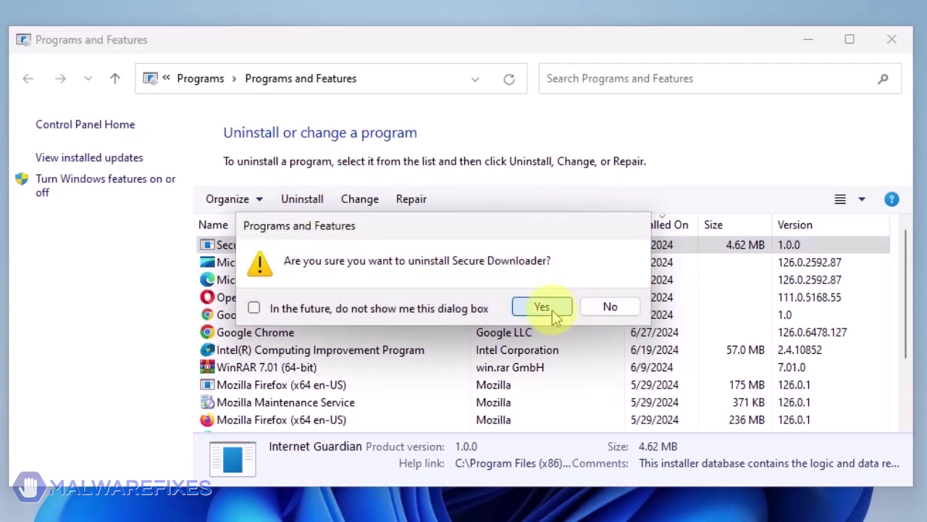
{"action": "left_click", "coordinate": [543, 307]}
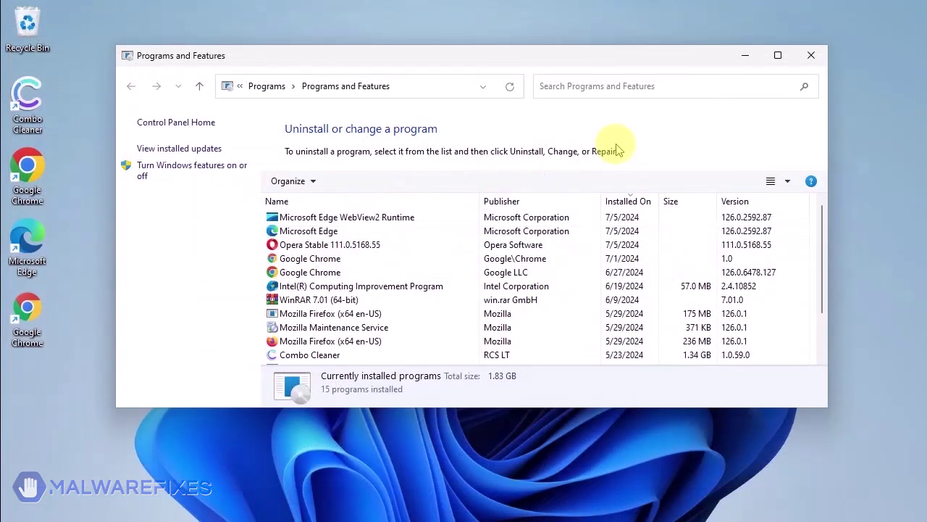
{"action": "left_click", "coordinate": [819, 64]}
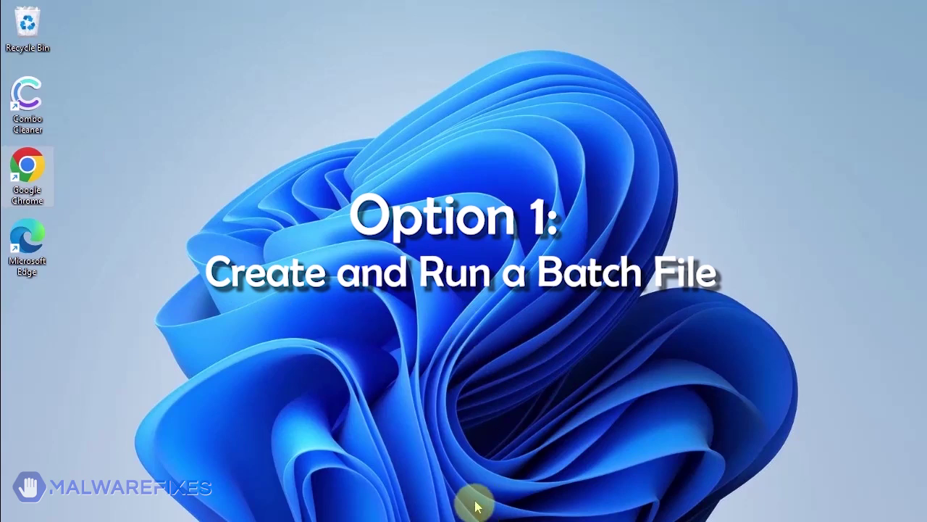
{"action": "mouse_move", "coordinate": [465, 516]}
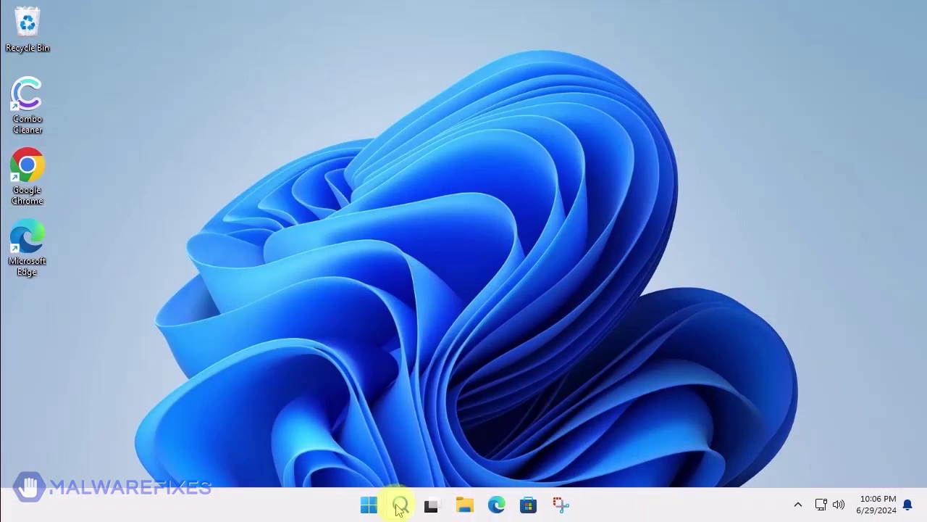
{"action": "left_click", "coordinate": [401, 505]}
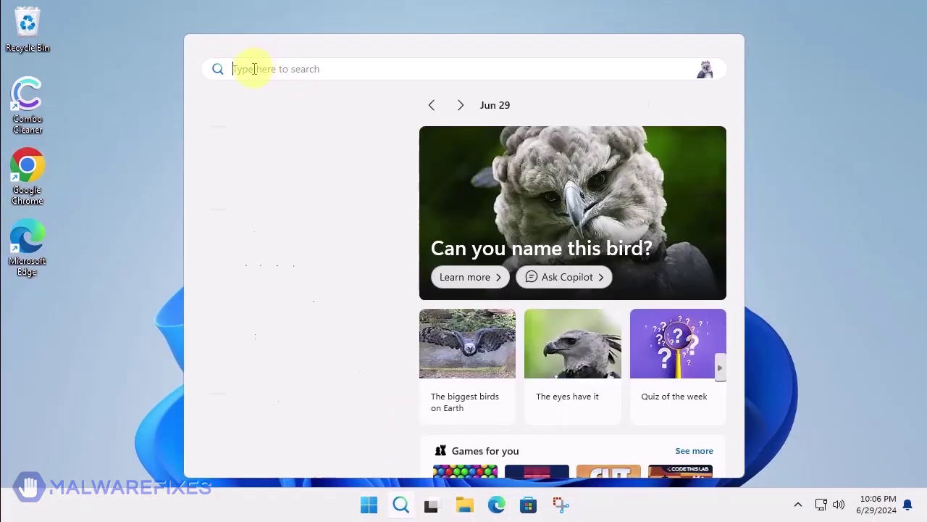
Launch Notepad from search and paste the GroupPolicy-deleting batch script into a blank document
{"action": "type", "text": "noteb"}
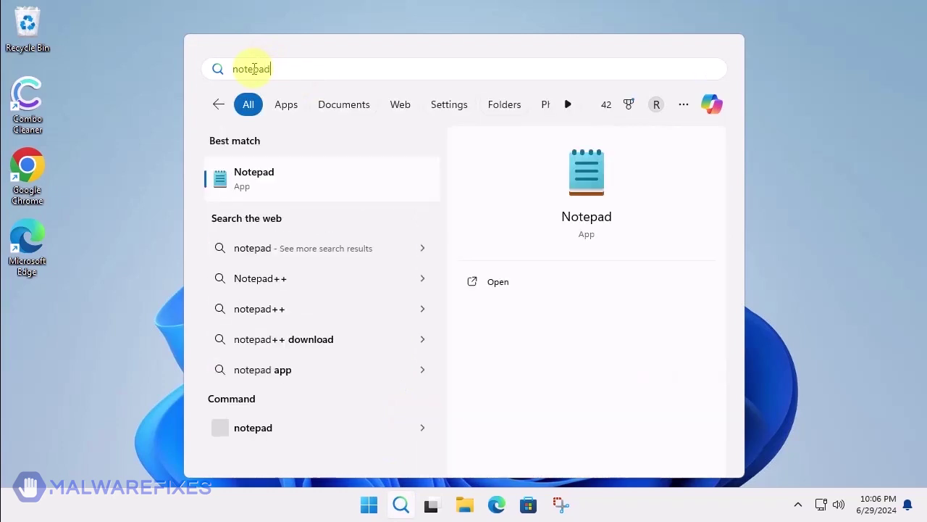
{"action": "left_click", "coordinate": [495, 290]}
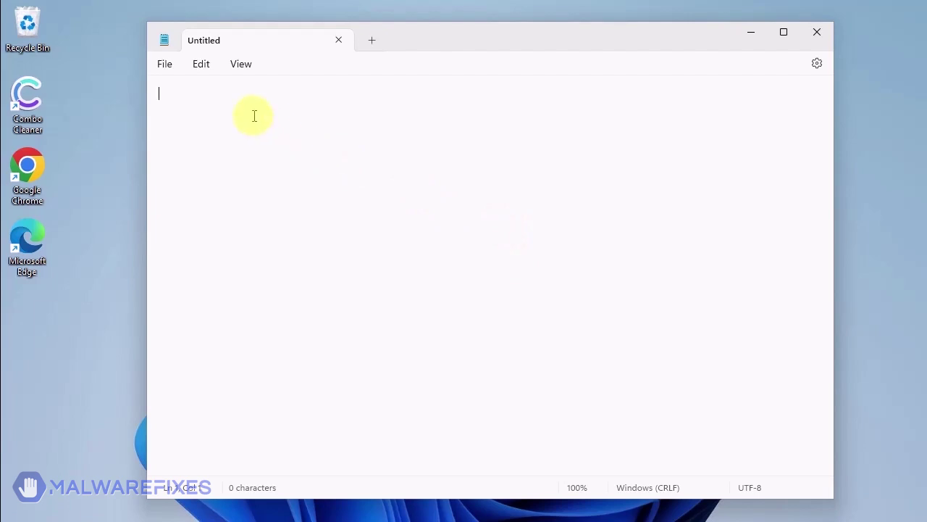
{"action": "type", "text": "@echo off IF NOT EXIST %WINDIR%\\System32\\GroupPolicy goto next echo Deleting GroupPolicy folder... RD /S /Q \"%WINDIR%\\System32\\GroupPolicy\" || goto error echo. :next IF NOT EXIST %WINDIR%\\System32\\GroupPolicyUsers goto next2 echo Deleting GroupPolicyUsers folder... RD /S /Q \"%WINDIR%\\System32\\GroupPolicyUsers\" || goto error echo. :next2 gpupdate /force pause exit :error echo. echo An unexpected error has occurred. ¨Have opened the program as an administrator (right click, run as administrator)? echo. pause exit"}
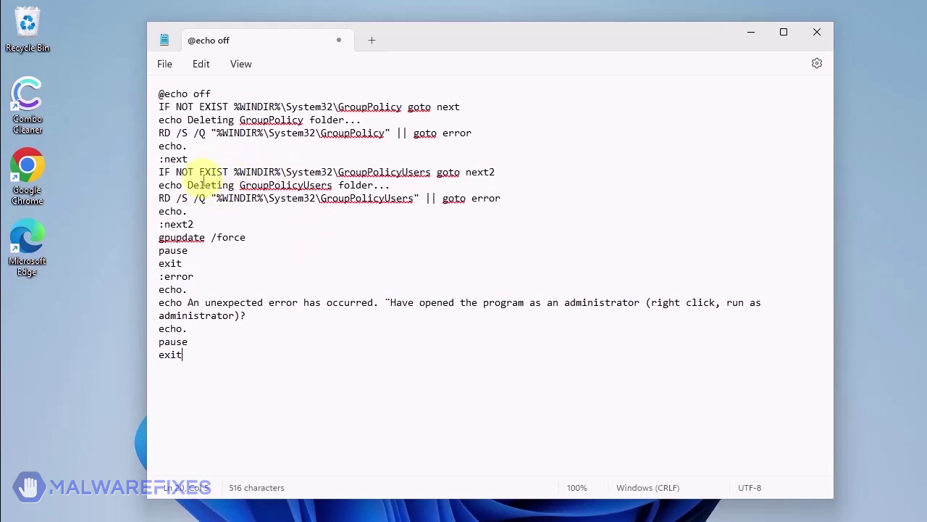
{"action": "left_click", "coordinate": [168, 65]}
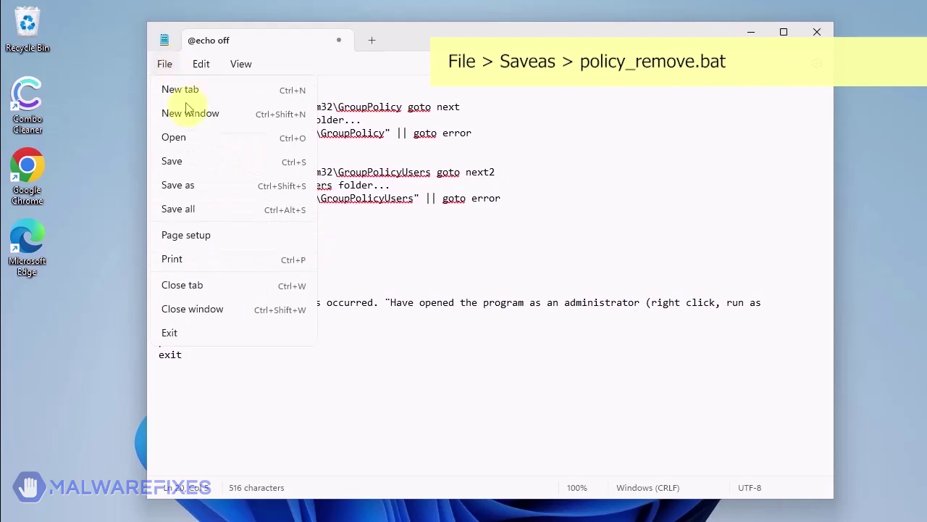
Save the script to the Desktop as policy_remove.bat and close Notepad
{"action": "left_click", "coordinate": [209, 188]}
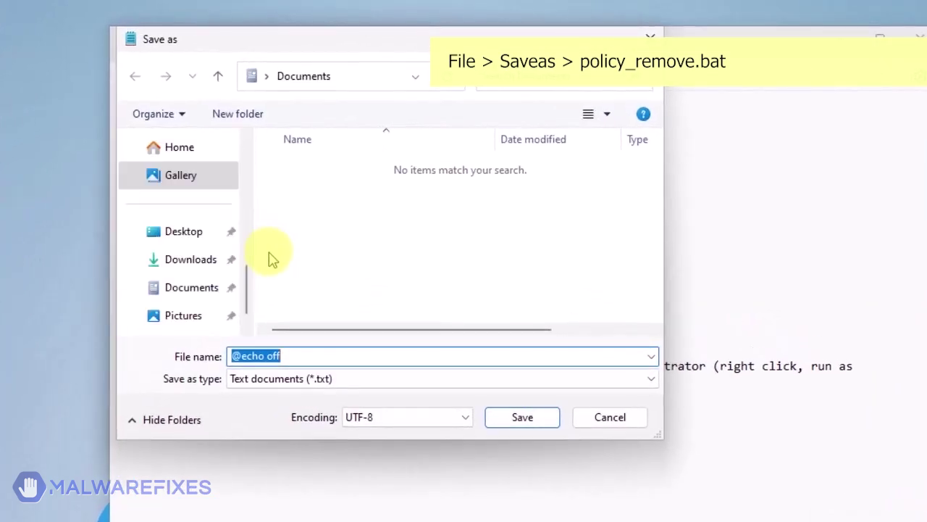
{"action": "scroll", "coordinate": [218, 224], "scroll_direction": "up", "scroll_amount": 10}
{"action": "left_click", "coordinate": [174, 200]}
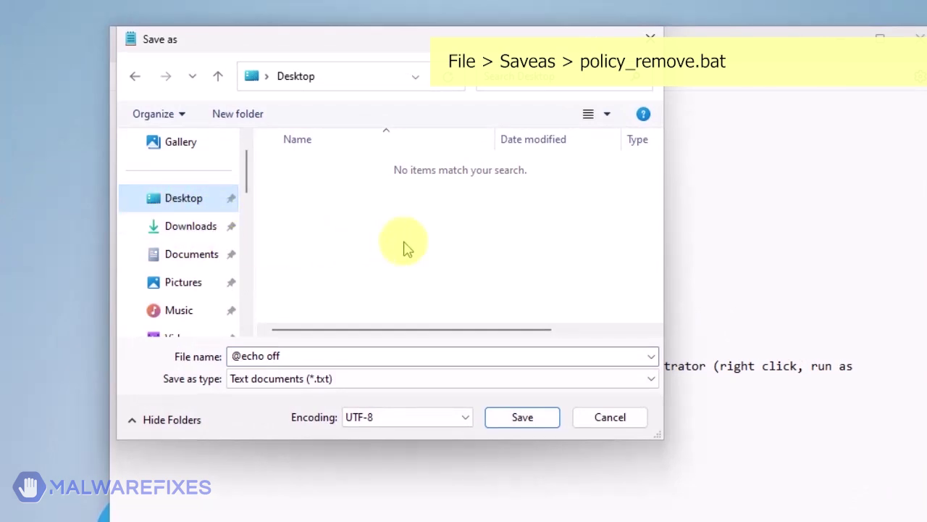
{"action": "left_click_drag", "start_coordinate": [304, 354], "coordinate": [202, 361]}
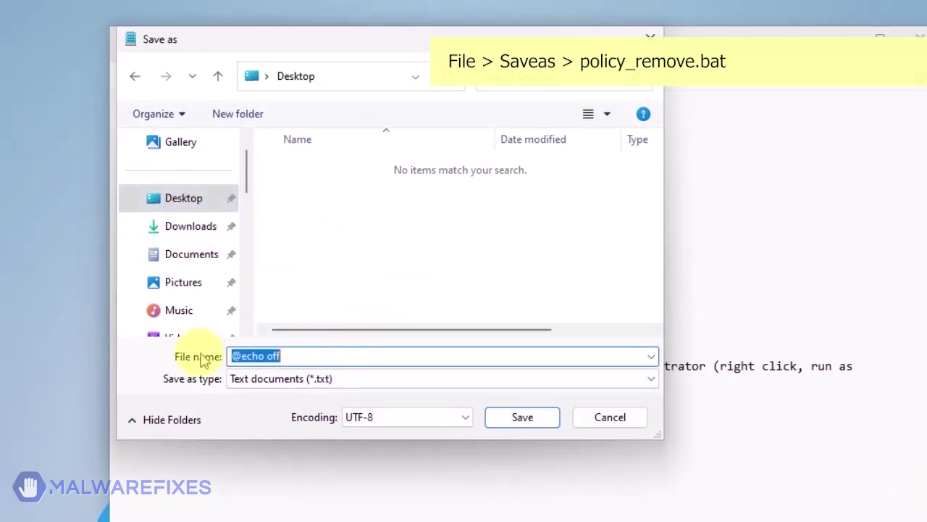
{"action": "type", "text": "poli"}
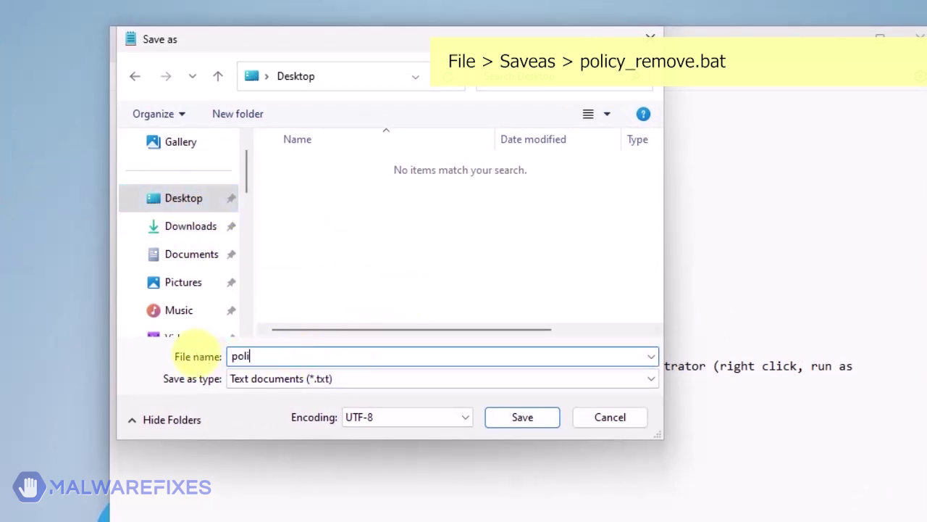
{"action": "type", "text": "cy_remove.bat"}
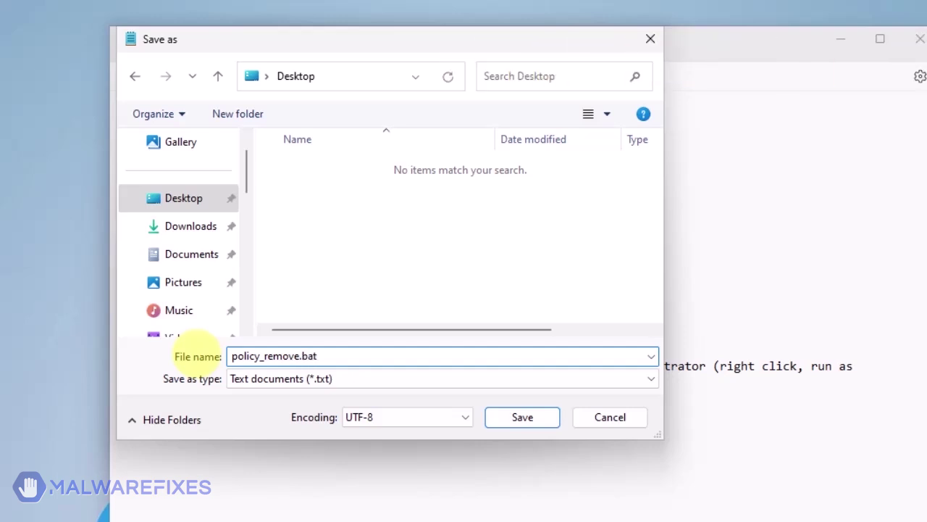
{"action": "left_click", "coordinate": [515, 419]}
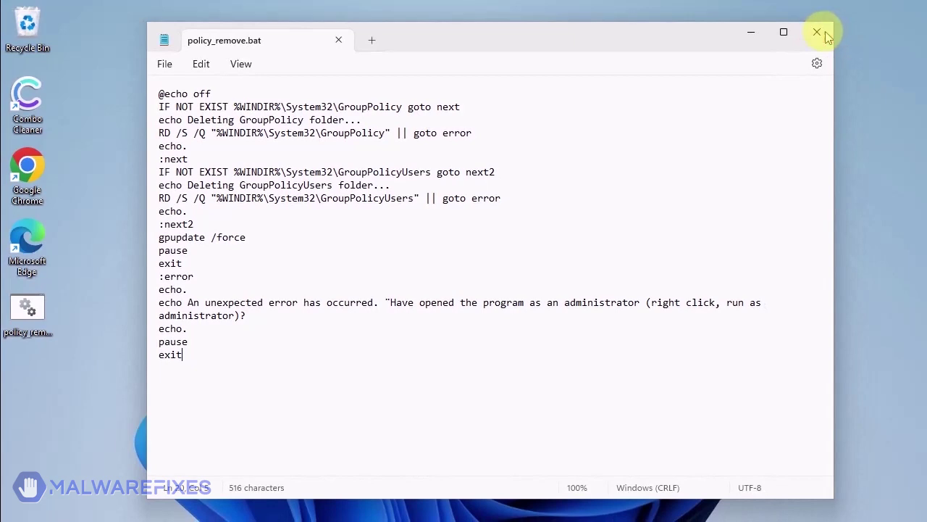
{"action": "left_click", "coordinate": [817, 32]}
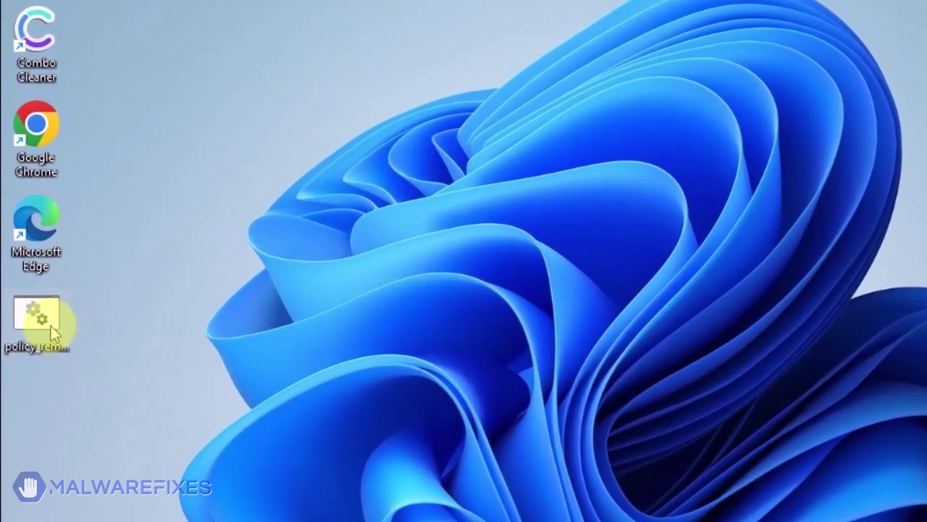
Run policy_remove.bat as administrator, approve the UAC prompt, and close the finished console
{"action": "right_click", "coordinate": [51, 325]}
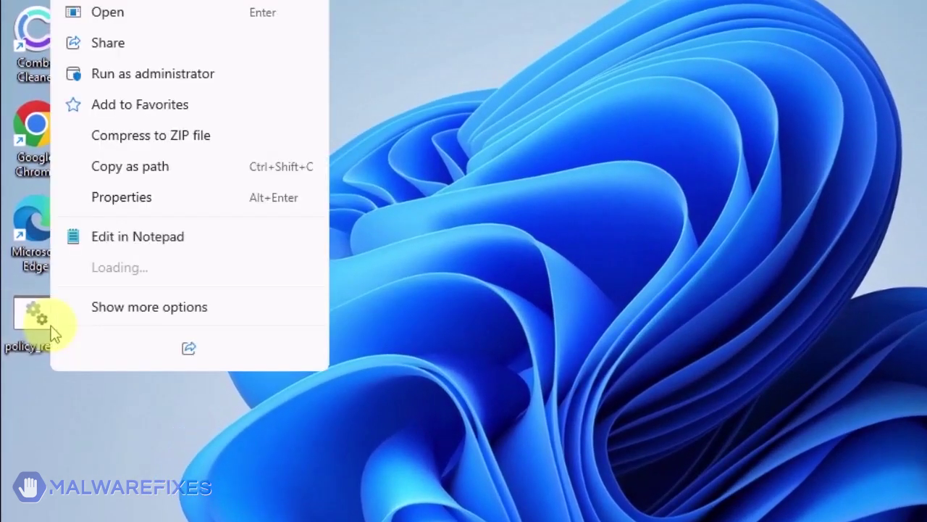
{"action": "left_click", "coordinate": [116, 75]}
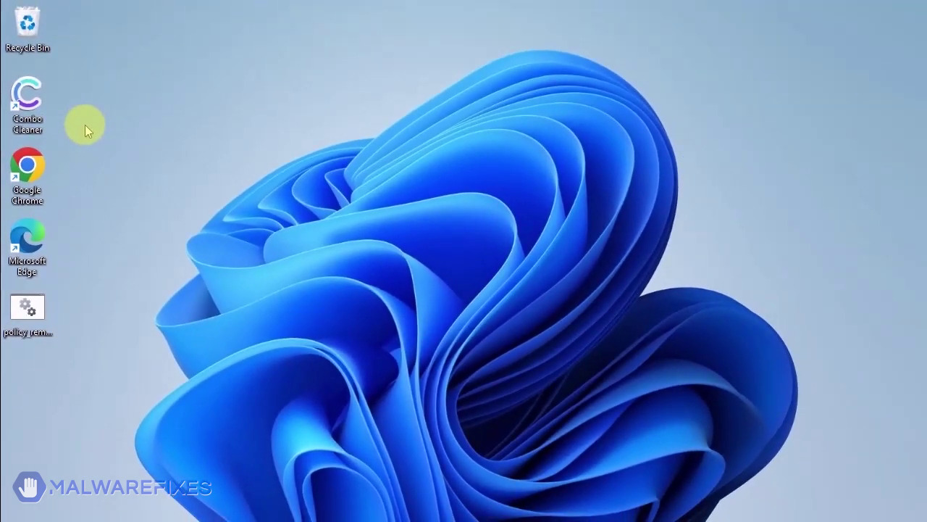
{"action": "mouse_move", "coordinate": [548, 516]}
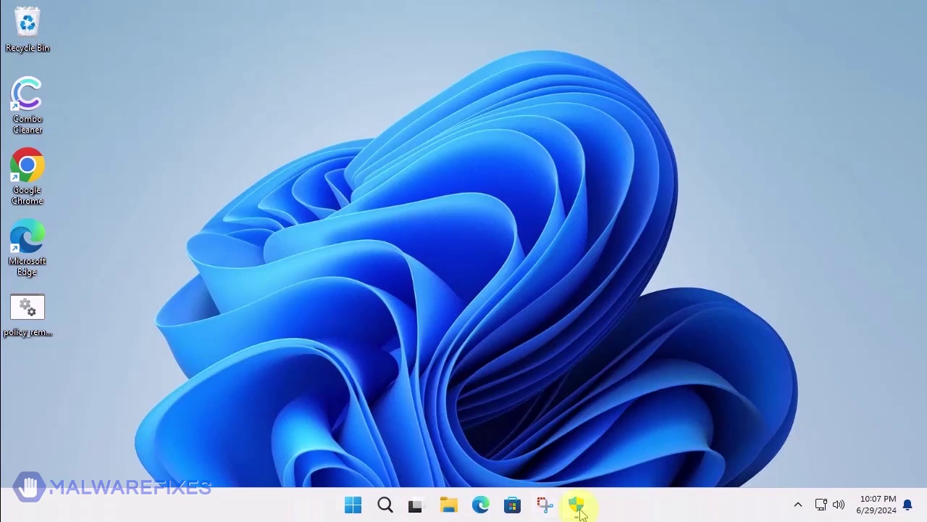
{"action": "left_click", "coordinate": [577, 507]}
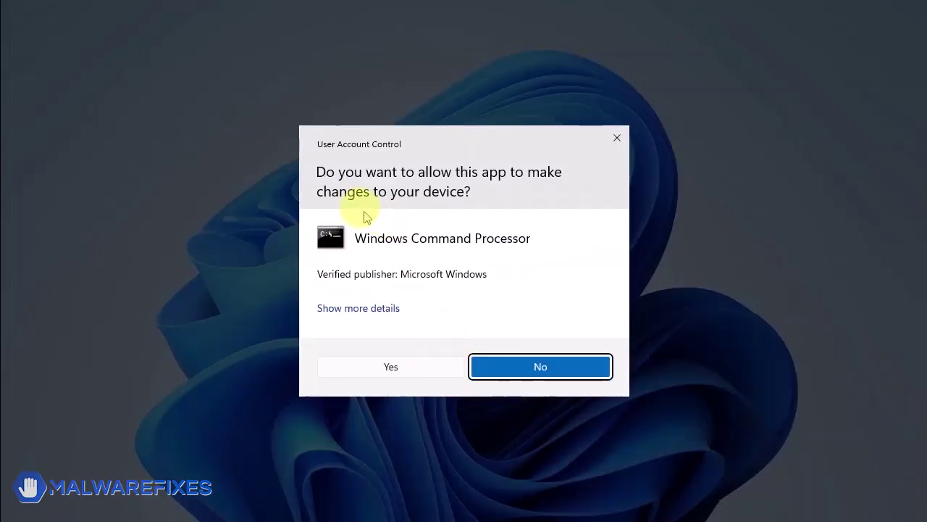
{"action": "left_click", "coordinate": [400, 375]}
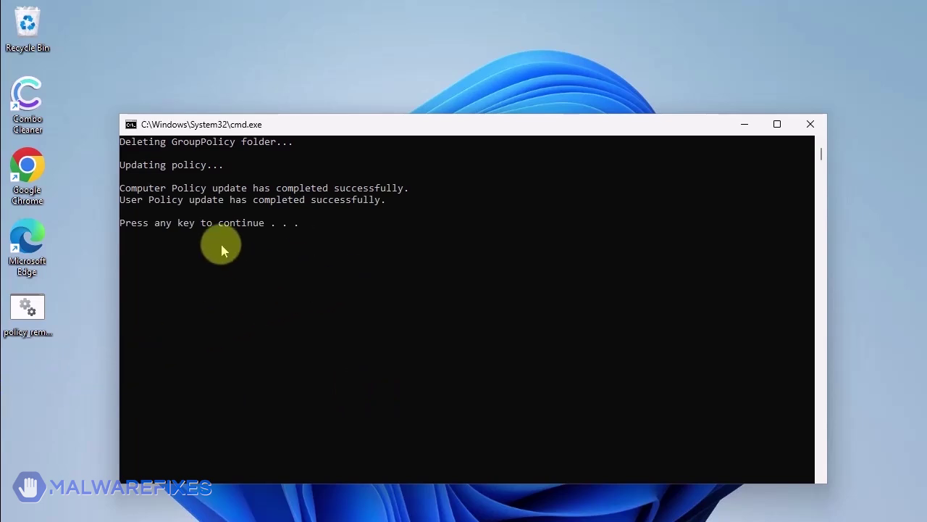
{"action": "key", "text": "Return"}
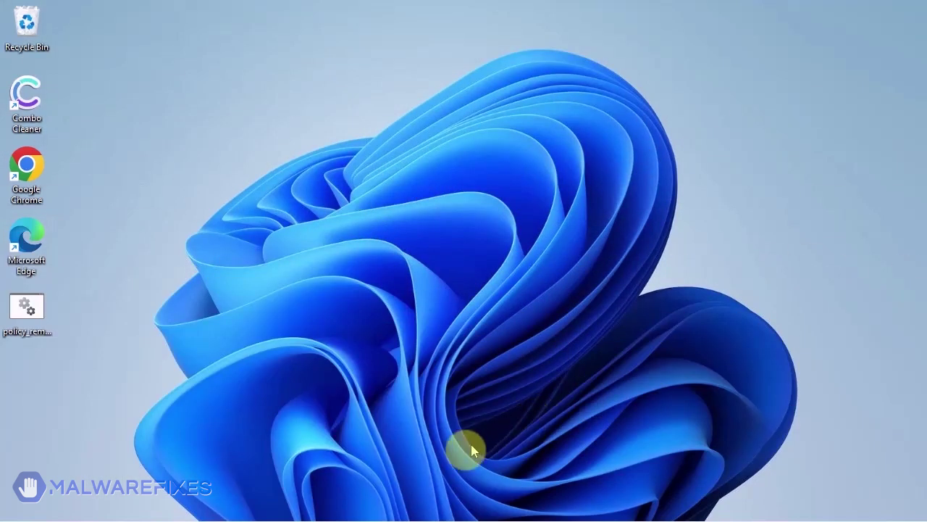
Open Registry Editor via regedit and export the entire registry to Documents as reg-backup
{"action": "left_click", "coordinate": [399, 501]}
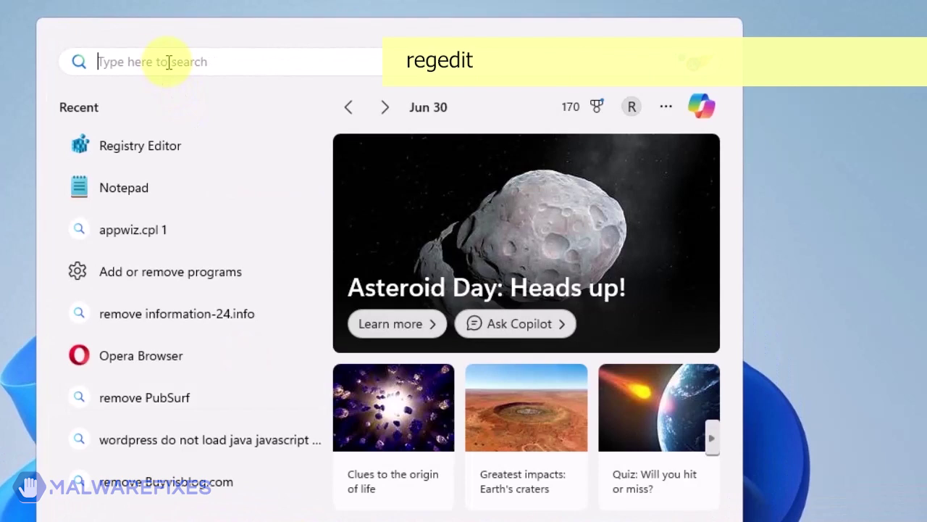
{"action": "type", "text": "regedi"}
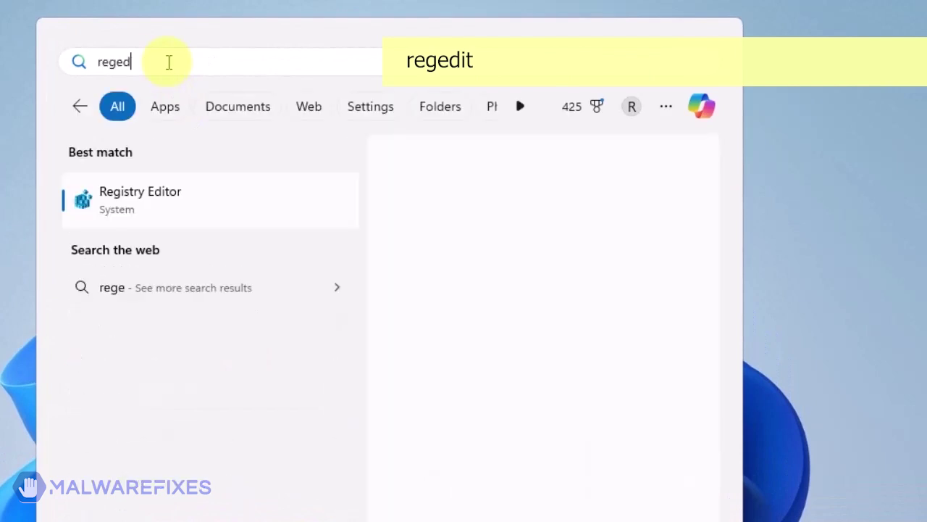
{"action": "type", "text": "t"}
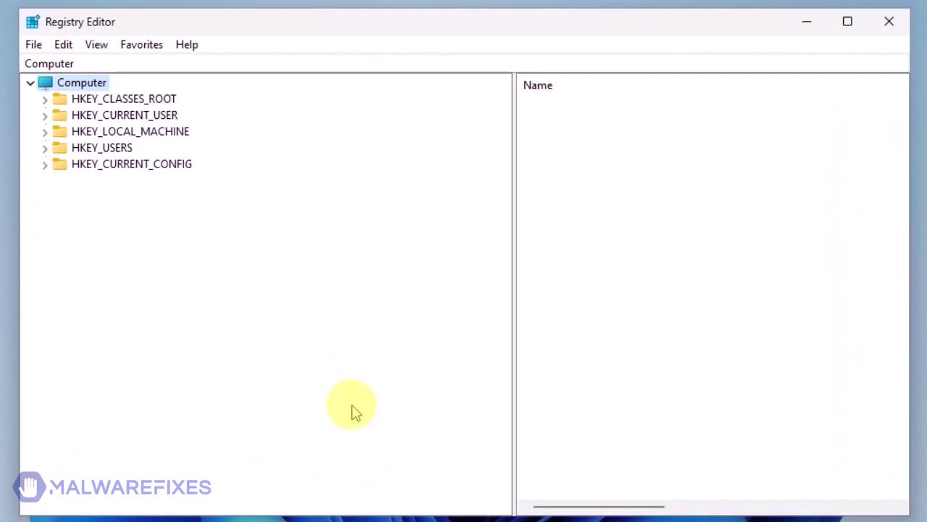
{"action": "left_click", "coordinate": [33, 46]}
{"action": "left_click", "coordinate": [56, 84]}
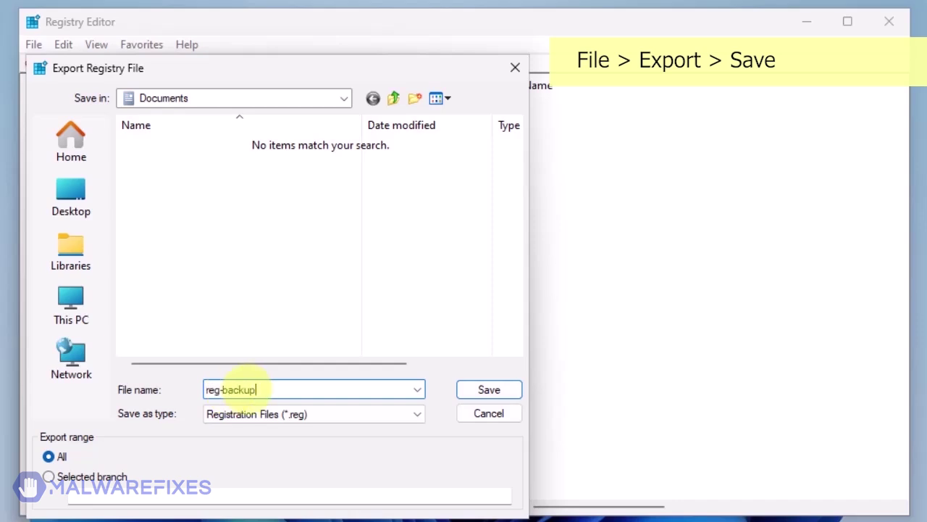
{"action": "left_click", "coordinate": [490, 390]}
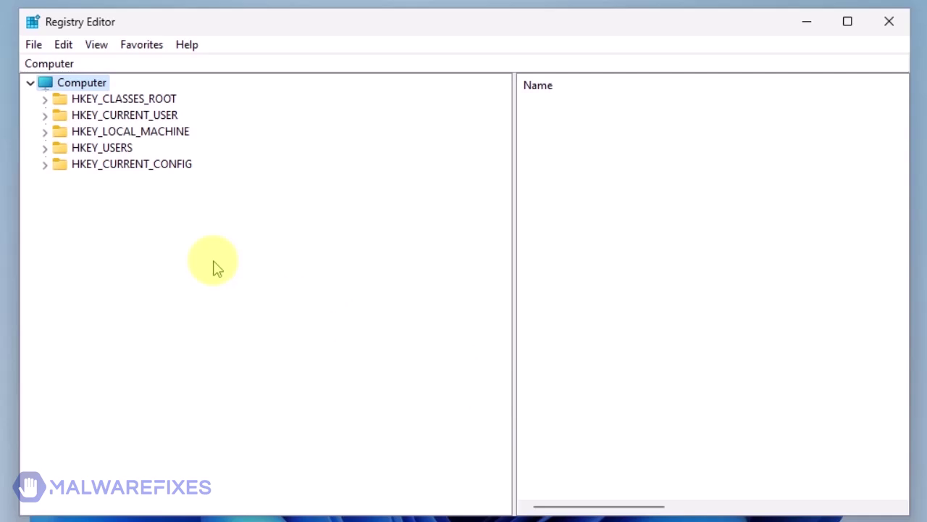
Delete the Chrome key under HKEY_CURRENT_USER\Software\Policies\Google, leaving the Google key empty
{"action": "left_click", "coordinate": [45, 115]}
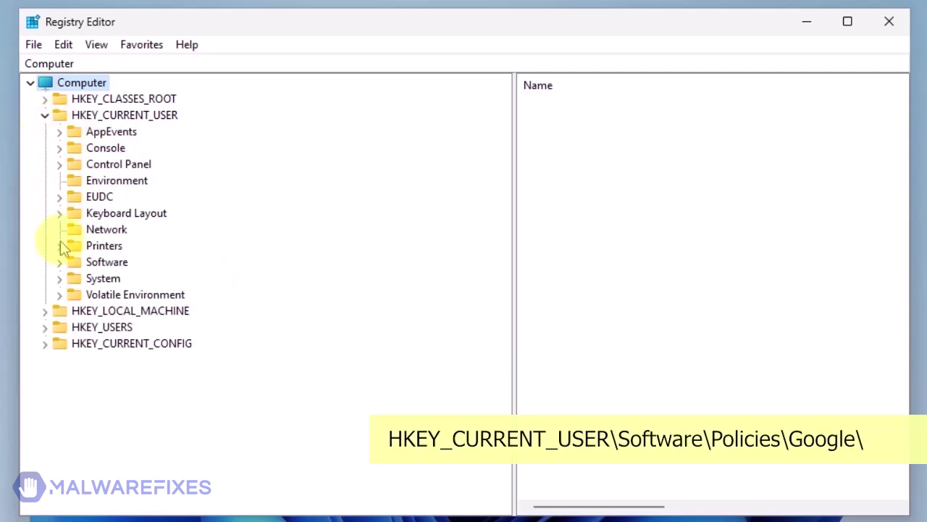
{"action": "left_click", "coordinate": [60, 263]}
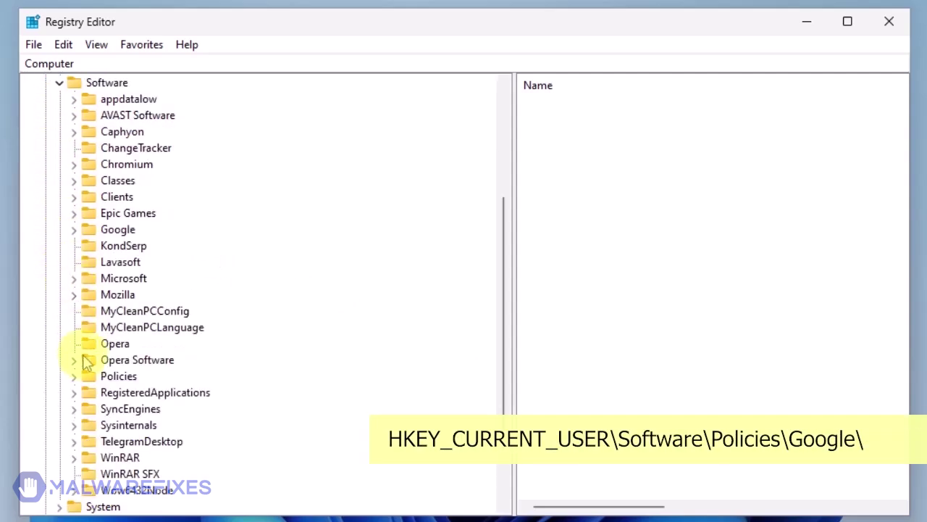
{"action": "left_click", "coordinate": [74, 376]}
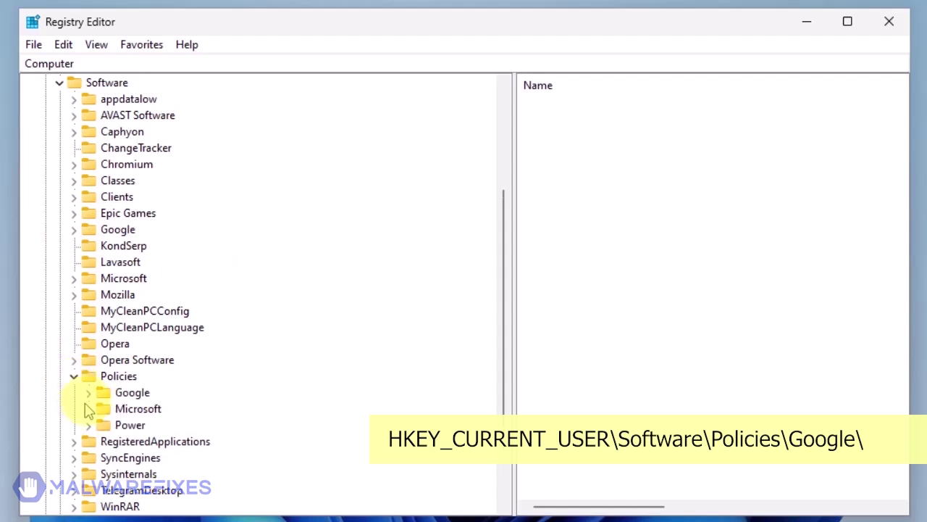
{"action": "left_click", "coordinate": [87, 392]}
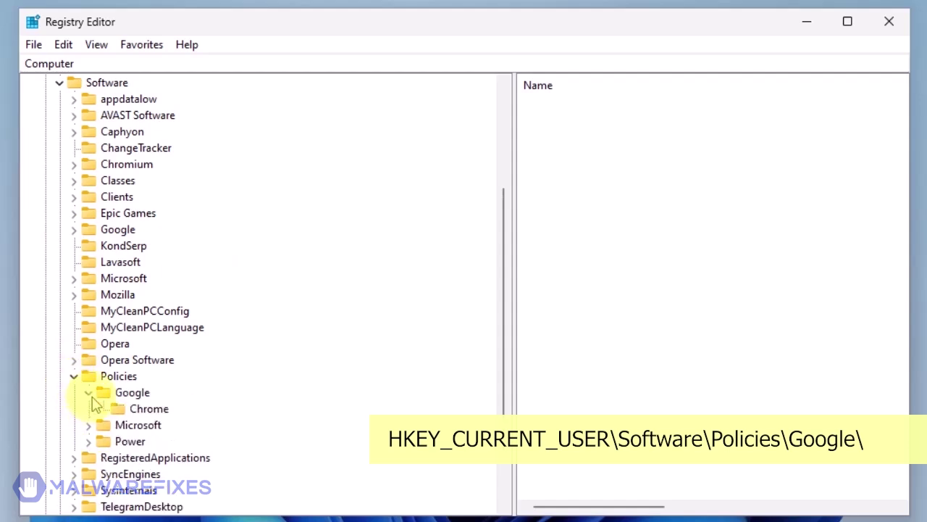
{"action": "right_click", "coordinate": [144, 410]}
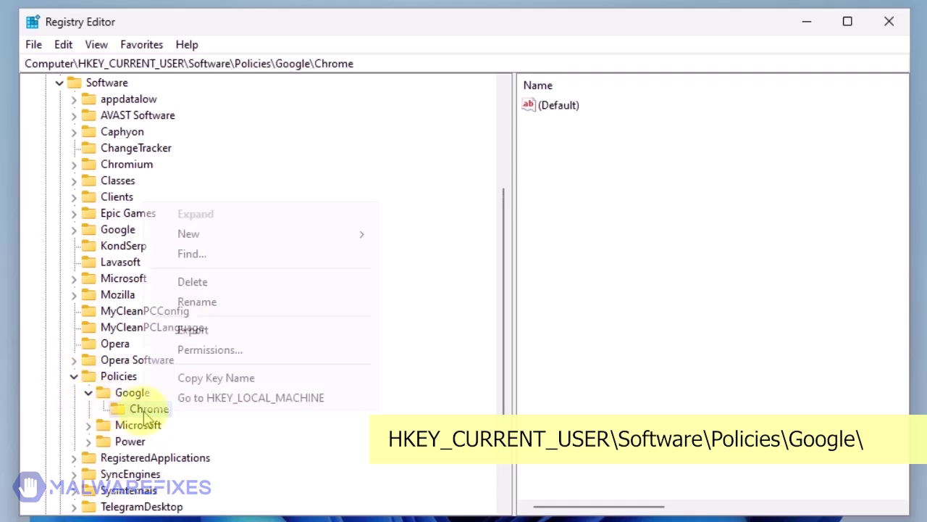
{"action": "left_click", "coordinate": [192, 281]}
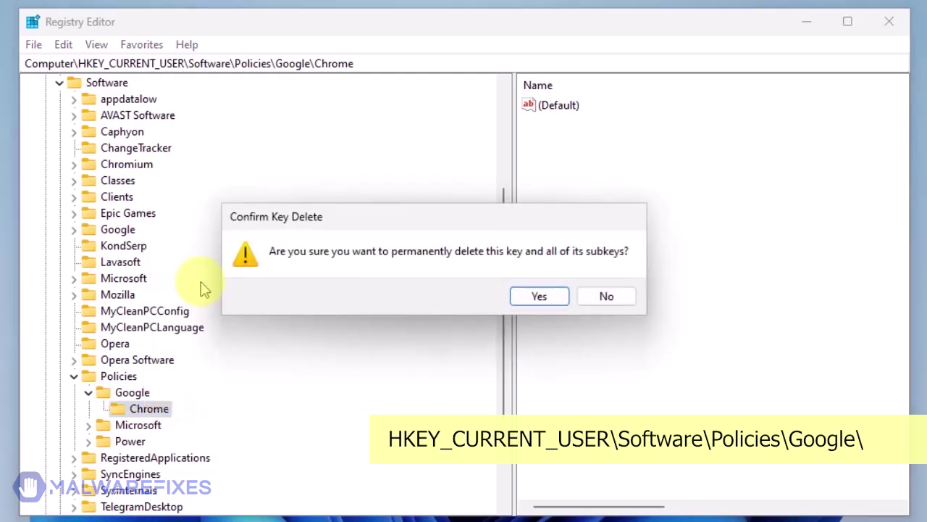
{"action": "left_click", "coordinate": [540, 299]}
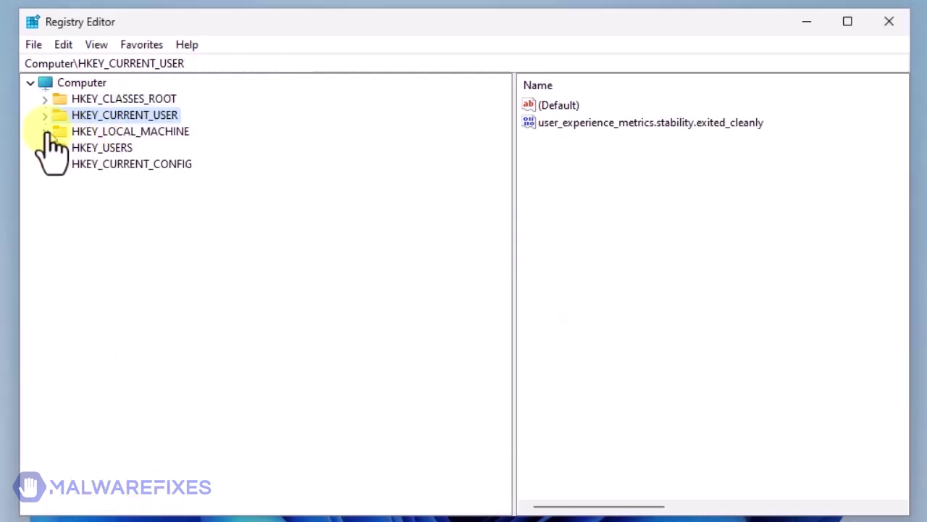
Delete the Chrome key under HKEY_LOCAL_MACHINE\SOFTWARE\Policies\Google, including its subkeys
{"action": "left_click", "coordinate": [46, 133]}
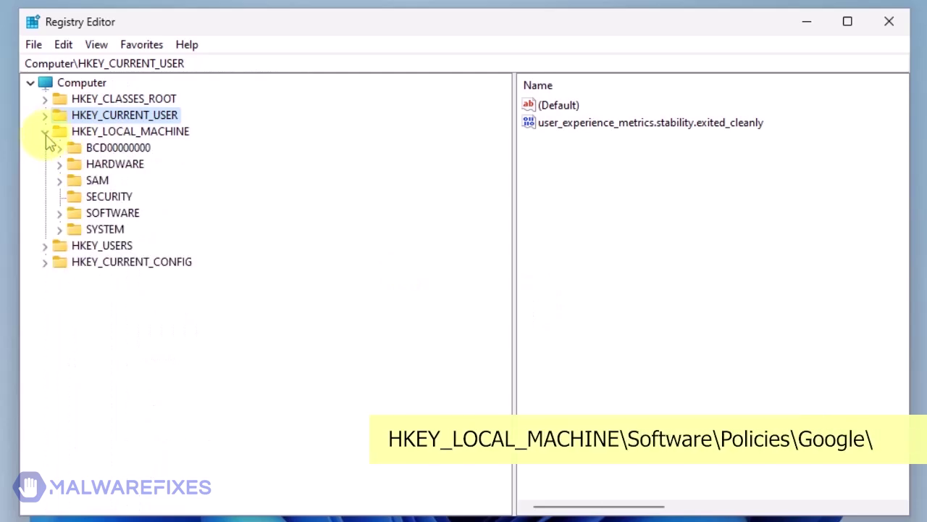
{"action": "left_click", "coordinate": [60, 213]}
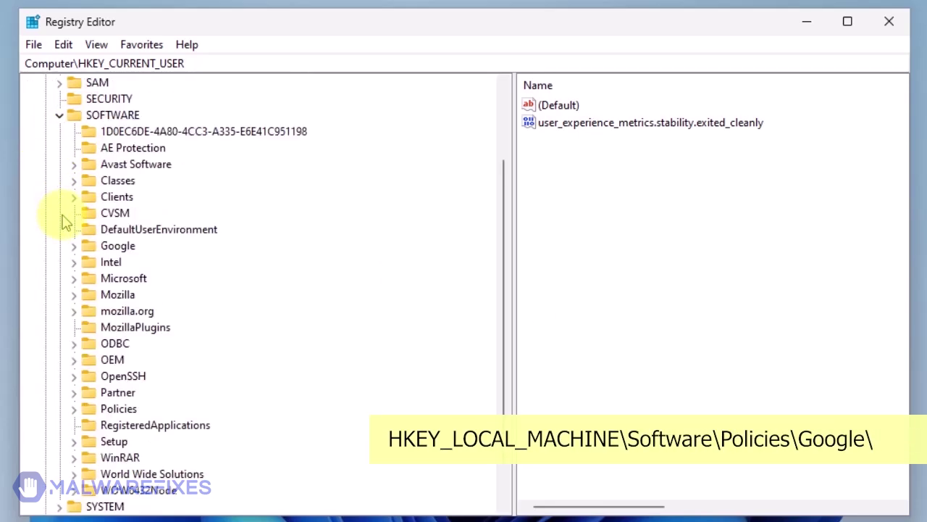
{"action": "left_click", "coordinate": [75, 410]}
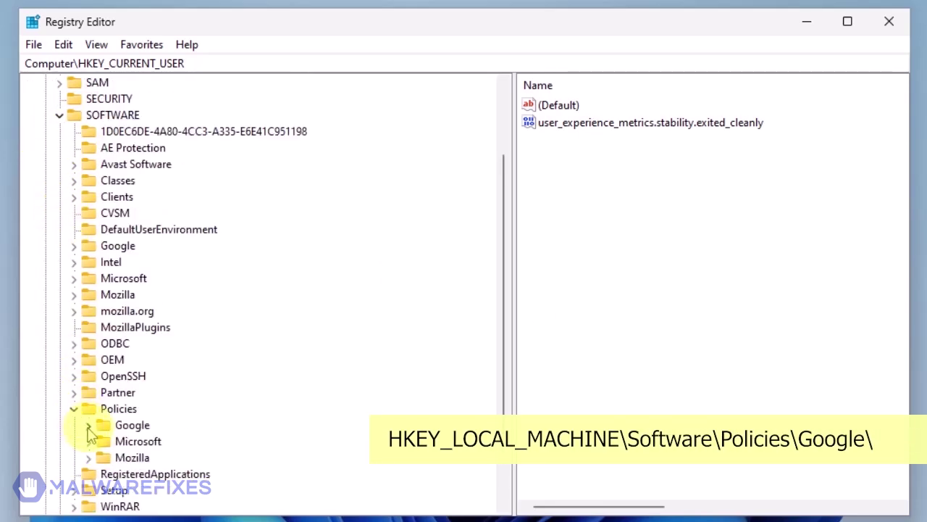
{"action": "left_click", "coordinate": [88, 425]}
{"action": "right_click", "coordinate": [165, 446]}
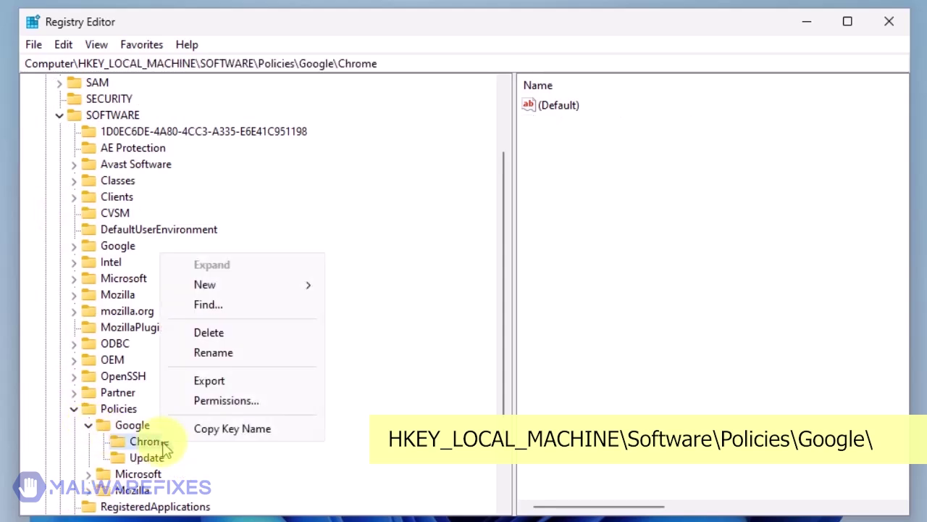
{"action": "left_click", "coordinate": [208, 332]}
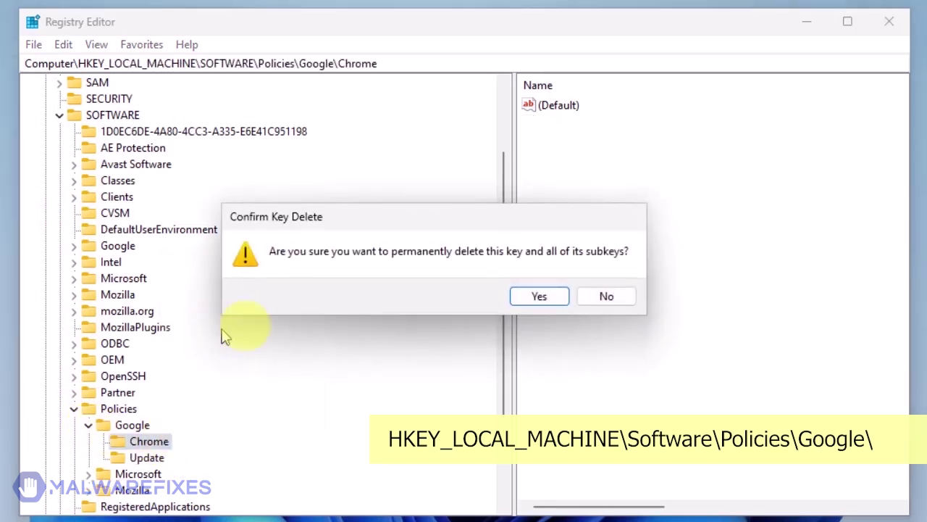
{"action": "left_click", "coordinate": [539, 297]}
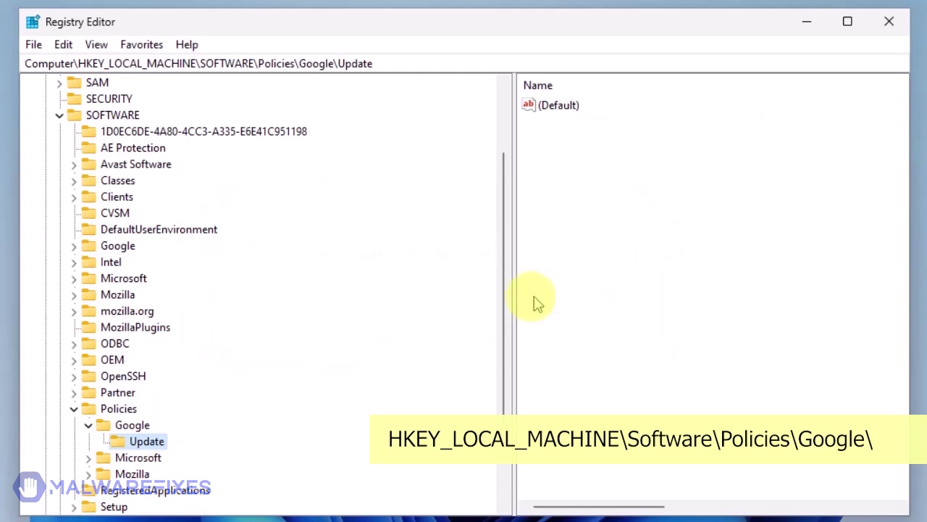
Delete the Update key under the same Google policies key, then close Registry Editor
{"action": "right_click", "coordinate": [165, 450]}
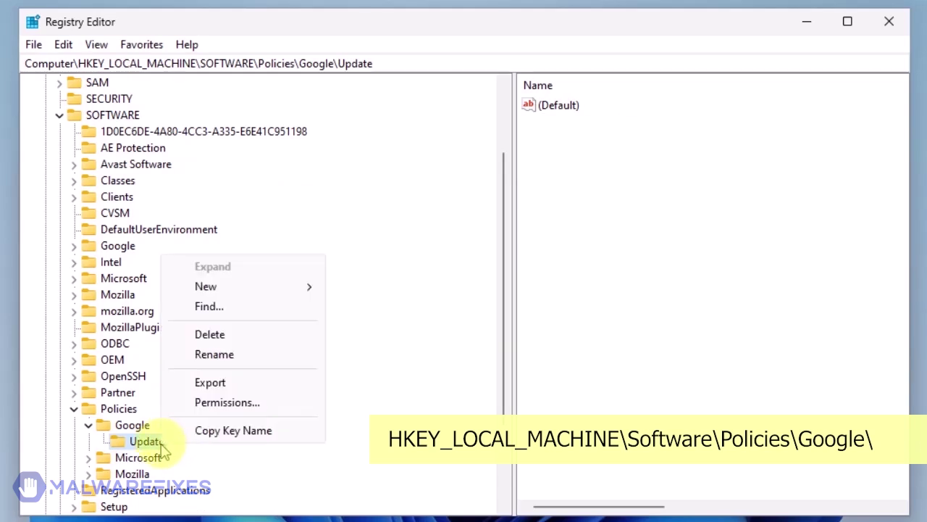
{"action": "left_click", "coordinate": [210, 337]}
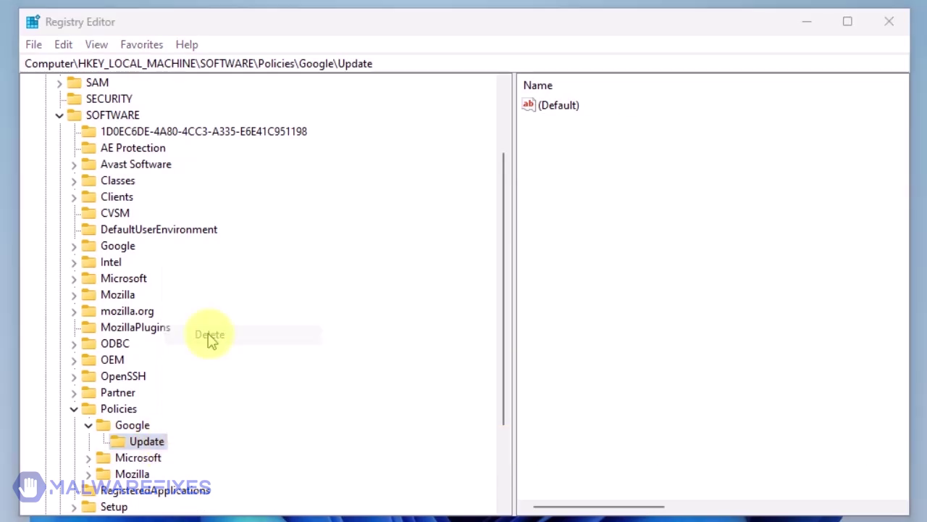
{"action": "left_click", "coordinate": [540, 299]}
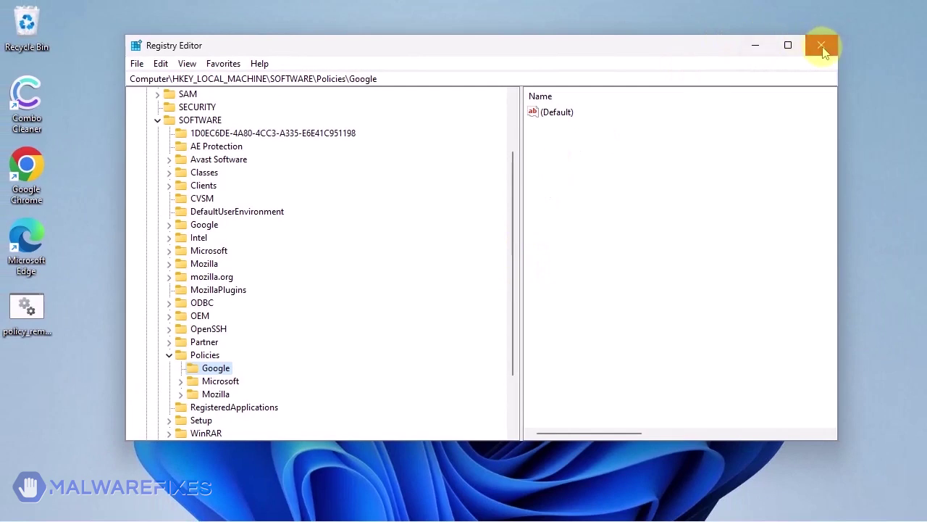
{"action": "left_click", "coordinate": [822, 47]}
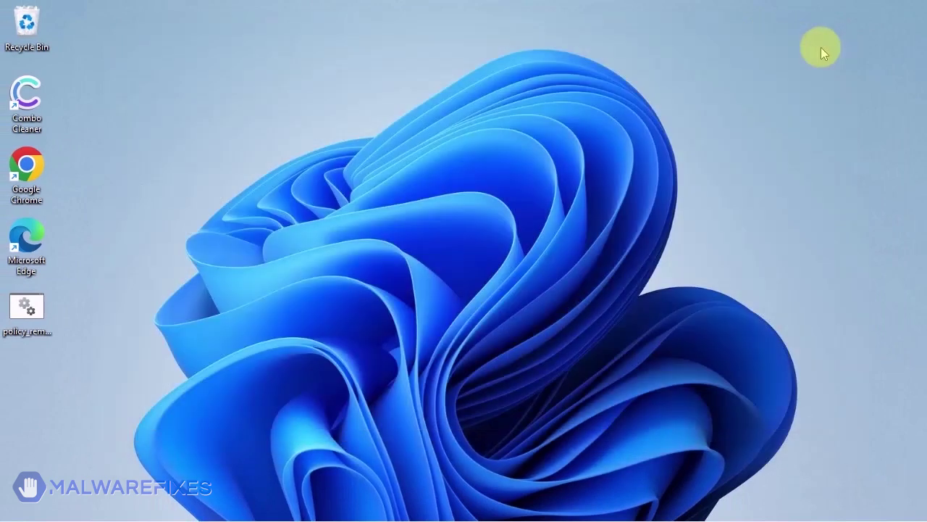
Open File Explorer and navigate to C:\Program Files (x86)\Google
{"action": "mouse_move", "coordinate": [471, 511]}
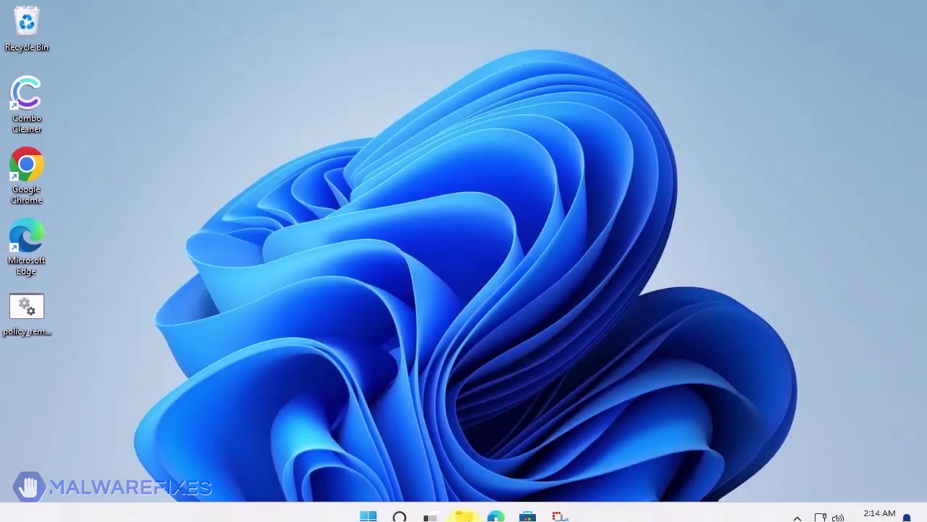
{"action": "left_click", "coordinate": [468, 510]}
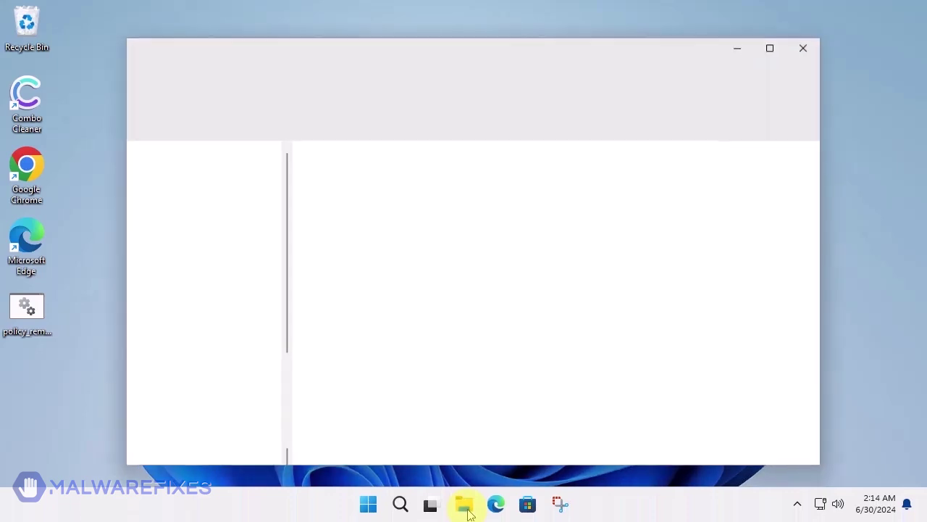
{"action": "scroll", "coordinate": [214, 384], "scroll_direction": "down", "scroll_amount": 3}
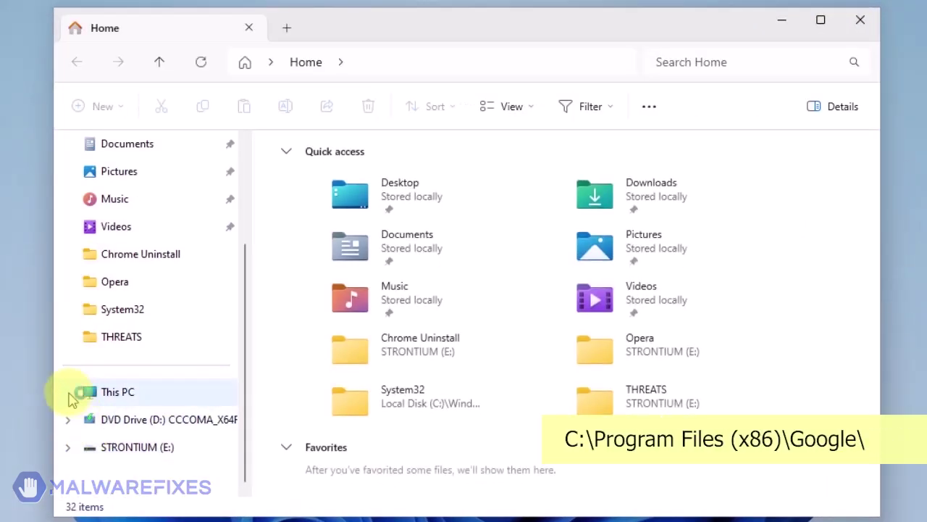
{"action": "left_click", "coordinate": [69, 393]}
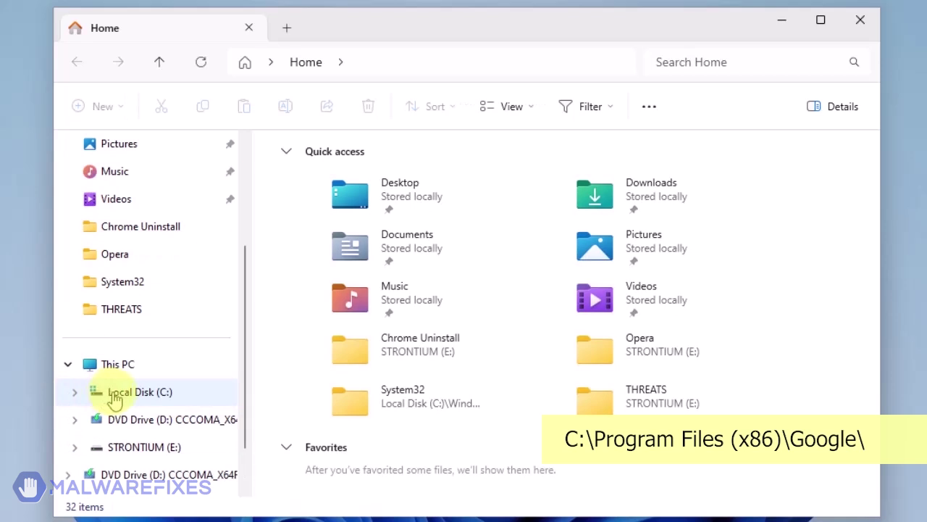
{"action": "left_click", "coordinate": [123, 395]}
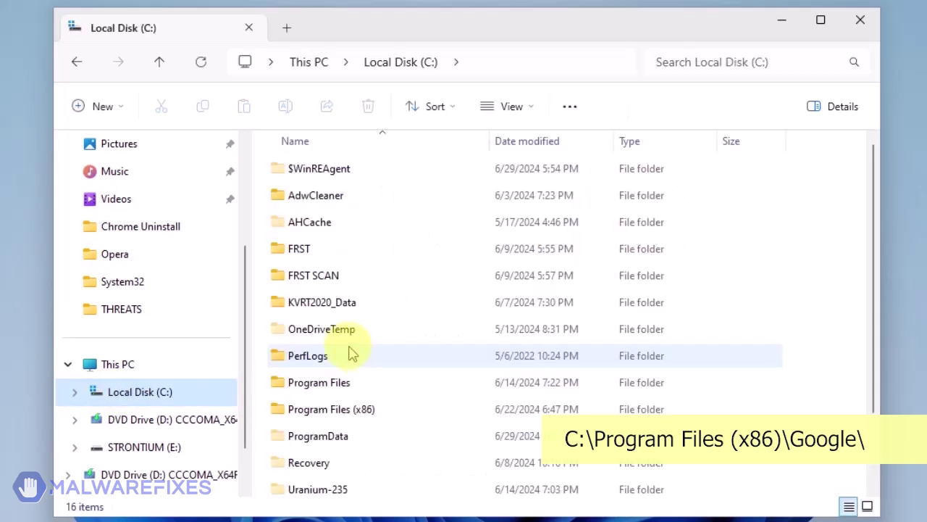
{"action": "double_click", "coordinate": [341, 408]}
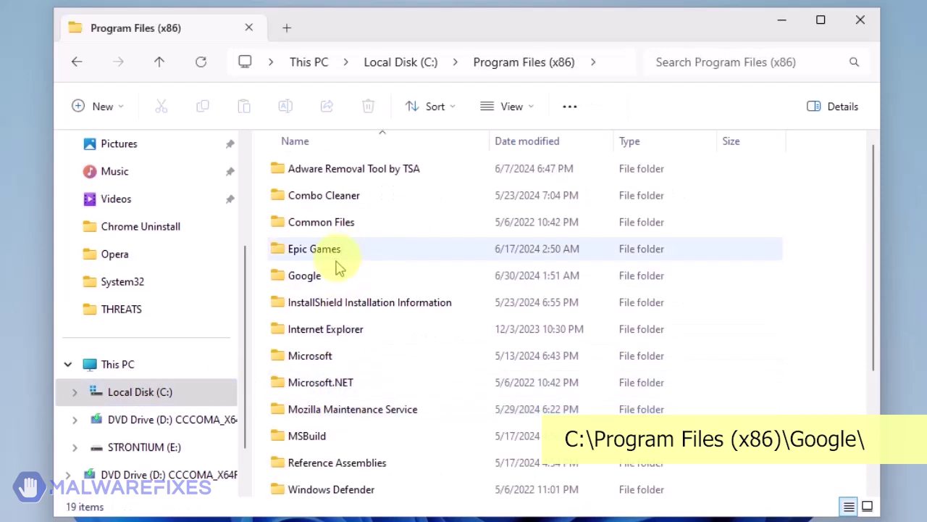
{"action": "double_click", "coordinate": [321, 275]}
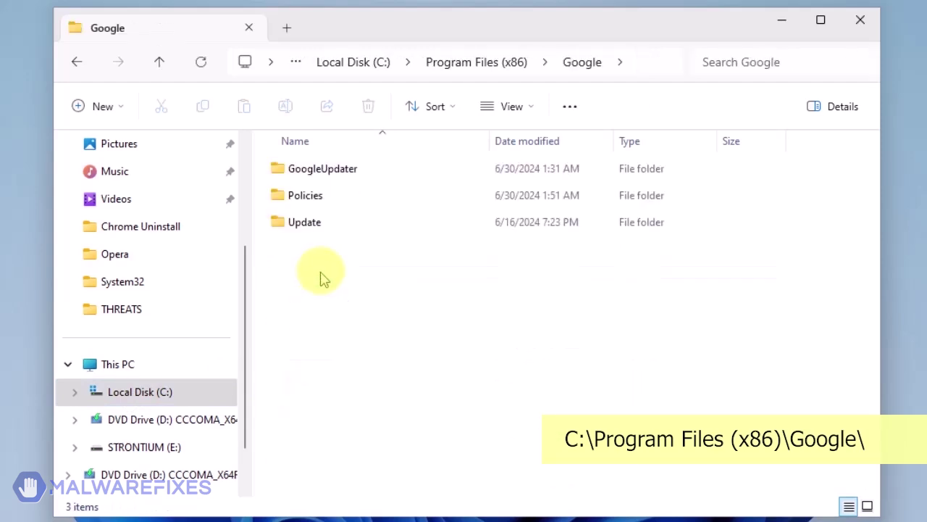
Delete the Policies folder with administrator permission, then close File Explorer
{"action": "left_click", "coordinate": [317, 204]}
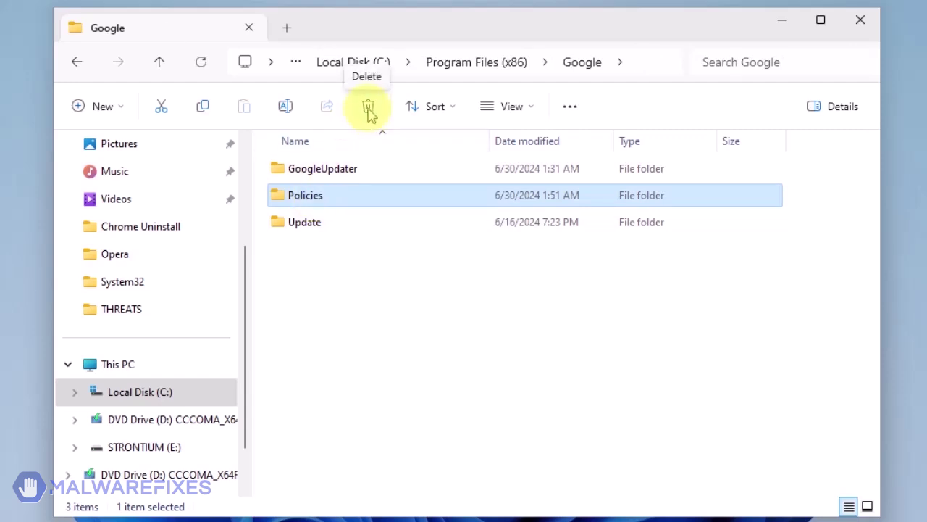
{"action": "left_click", "coordinate": [369, 109]}
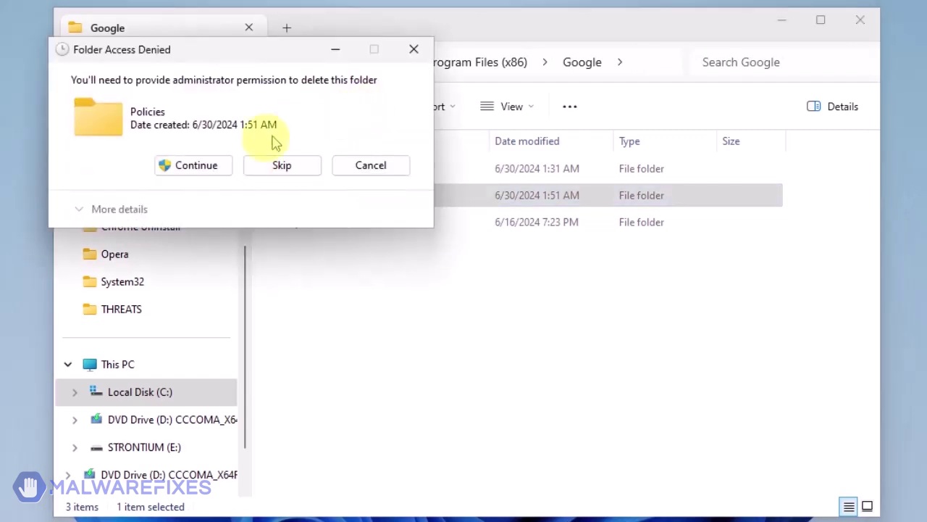
{"action": "left_click", "coordinate": [195, 165]}
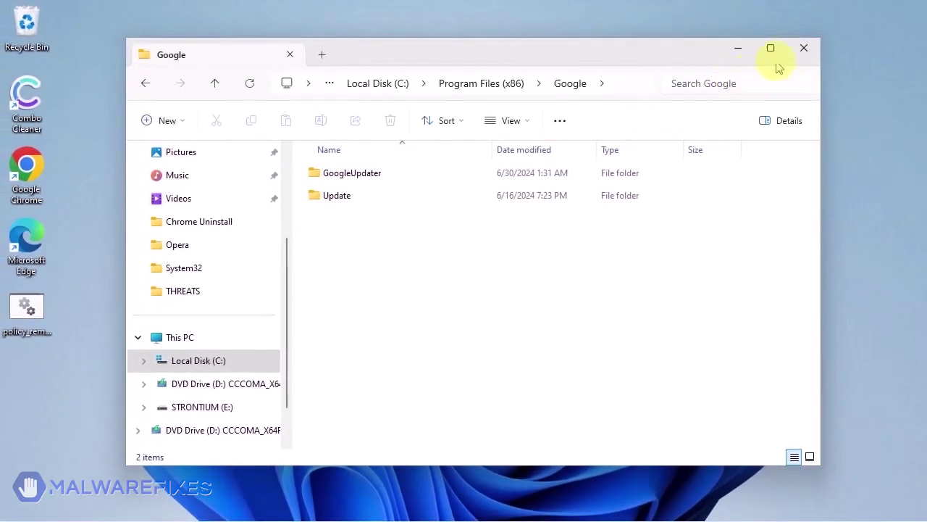
{"action": "left_click", "coordinate": [804, 50]}
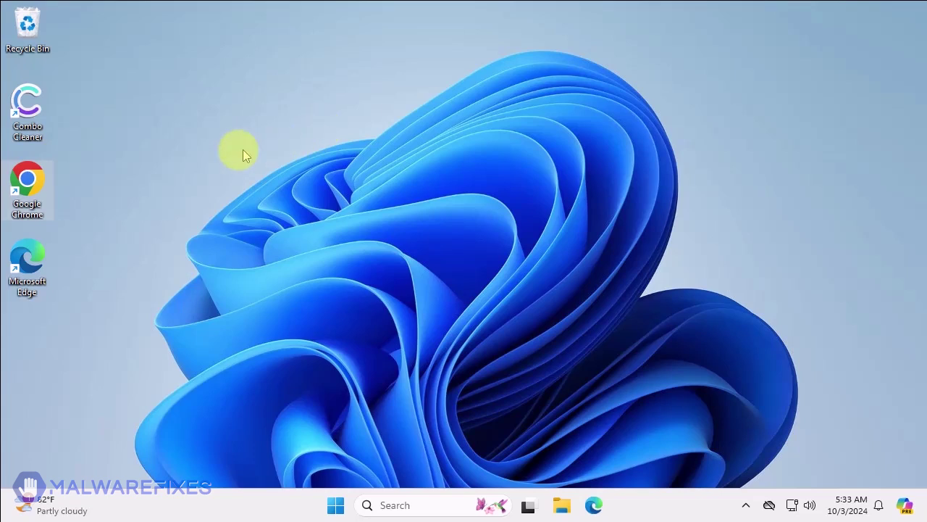
Launch Google Chrome and go to the Manage Extensions page
{"action": "double_click", "coordinate": [30, 187]}
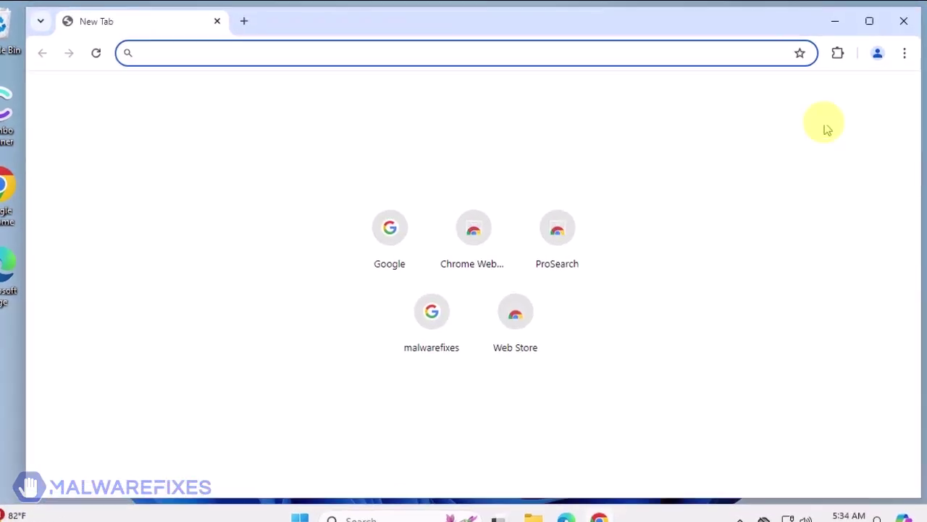
{"action": "left_click", "coordinate": [904, 53]}
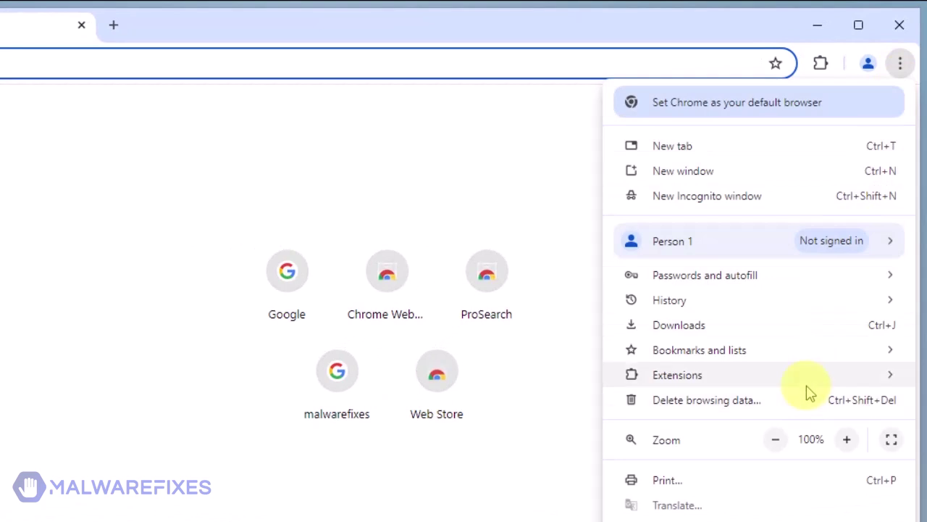
{"action": "mouse_move", "coordinate": [807, 388]}
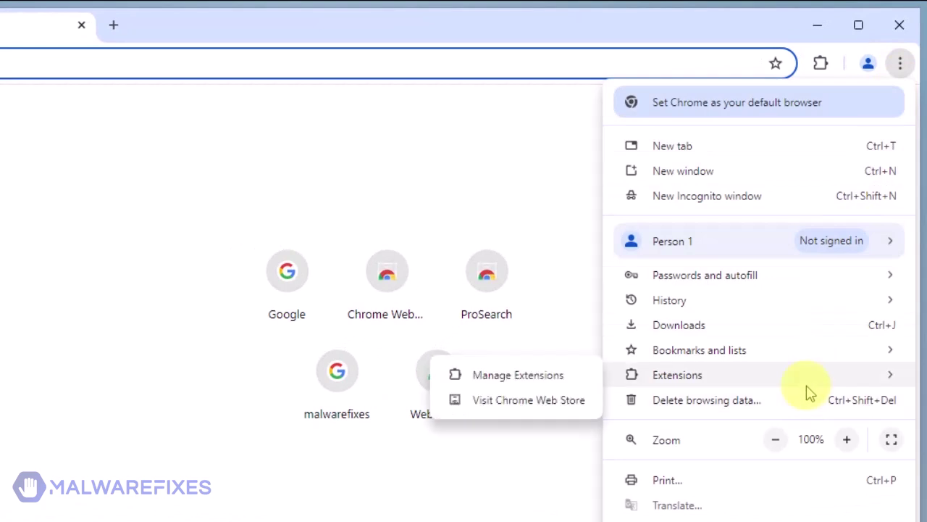
{"action": "left_click", "coordinate": [531, 380]}
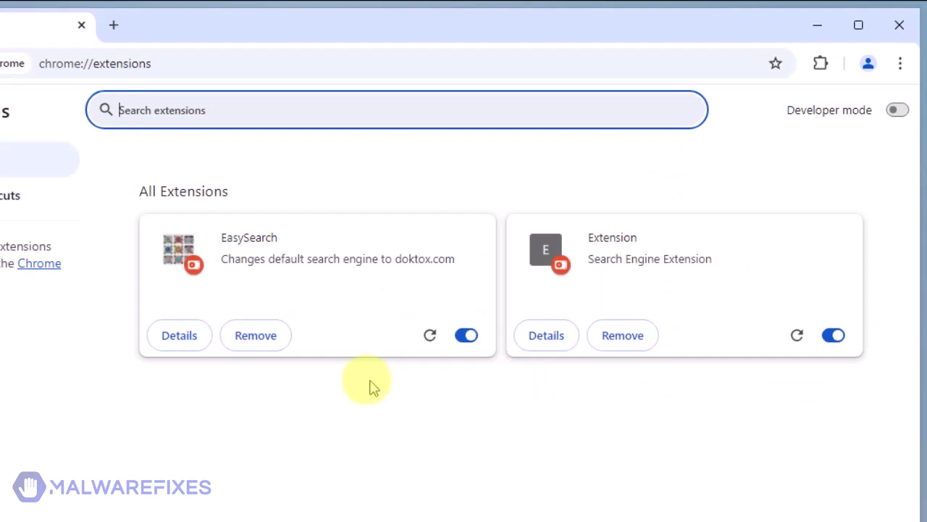
Remove the EasySearch and Search Engine extensions, then close Chrome
{"action": "left_click", "coordinate": [253, 343]}
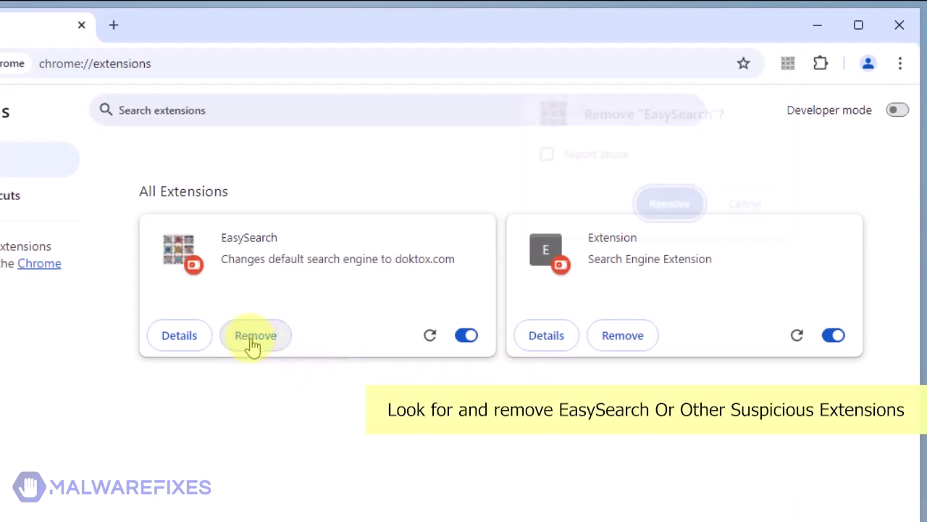
{"action": "left_click", "coordinate": [670, 207]}
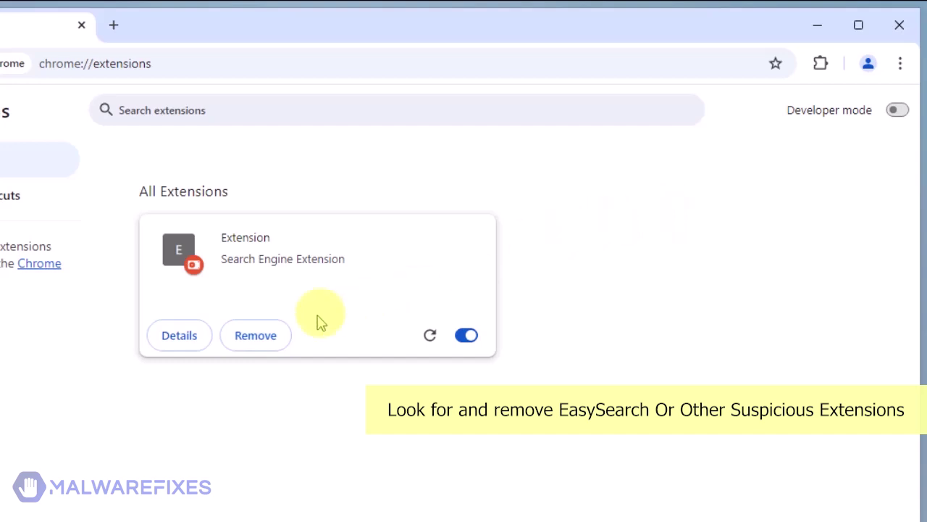
{"action": "left_click", "coordinate": [254, 342]}
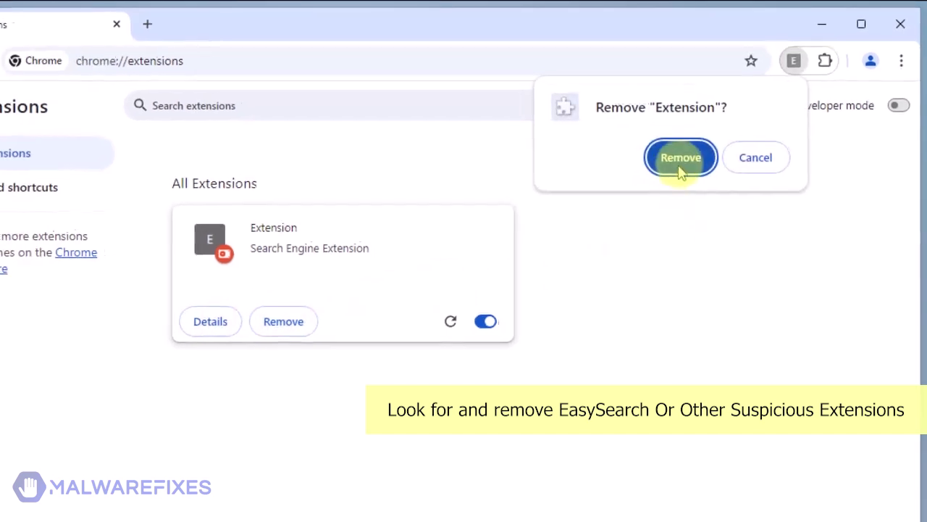
{"action": "left_click", "coordinate": [669, 164]}
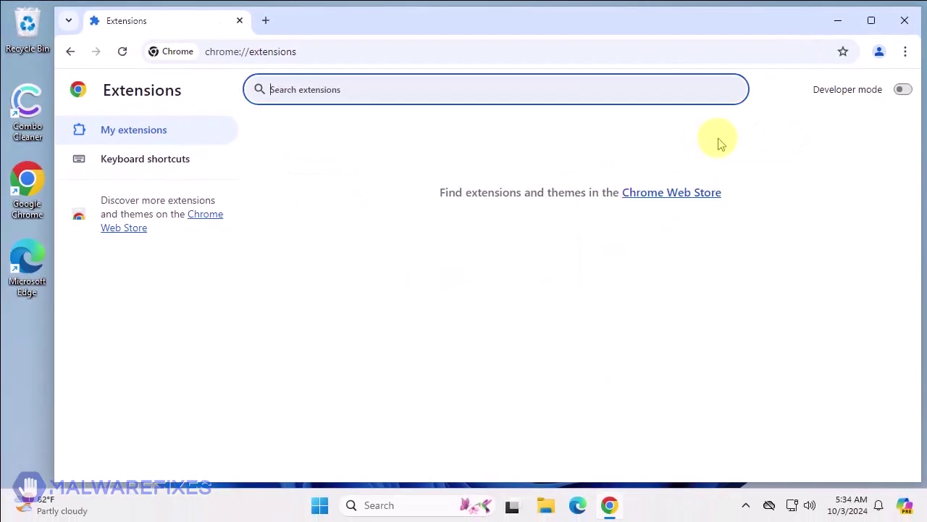
{"action": "left_click", "coordinate": [909, 29]}
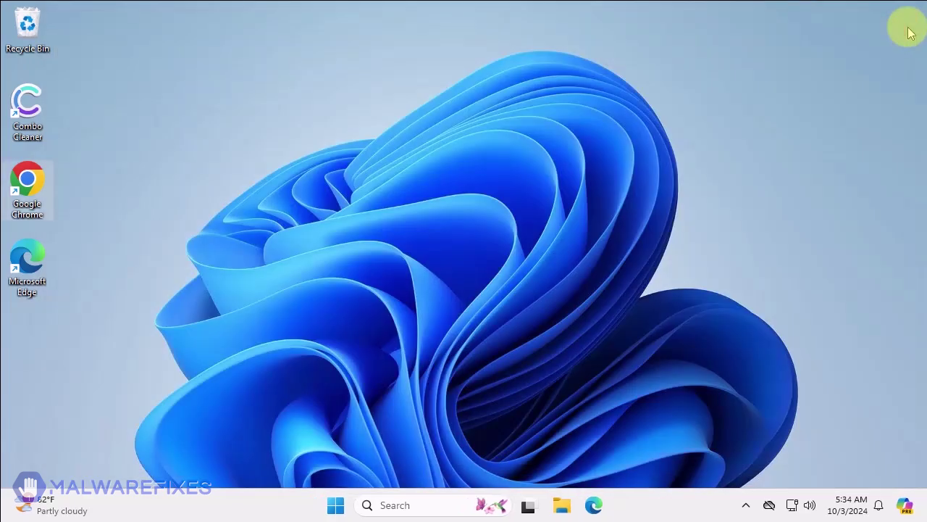